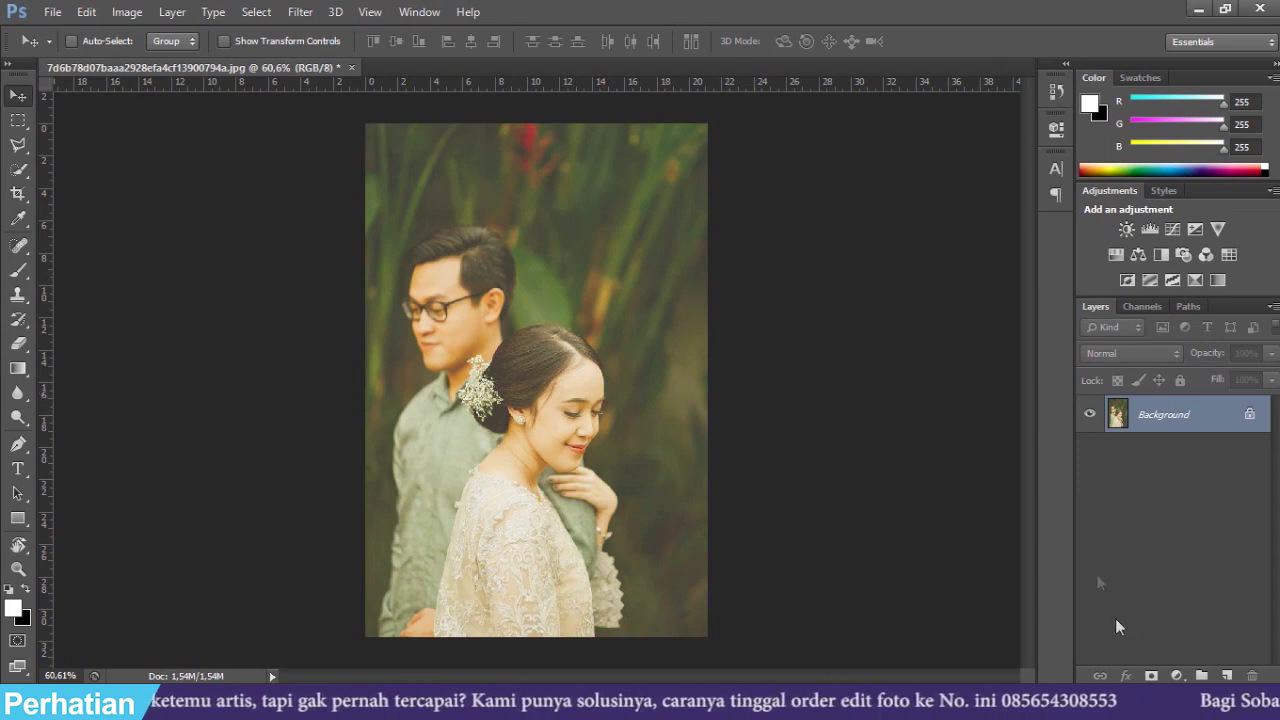
Step: Add a Levels layer with black input at 37, then toggle it off and on to compare
left_click(1178, 677)
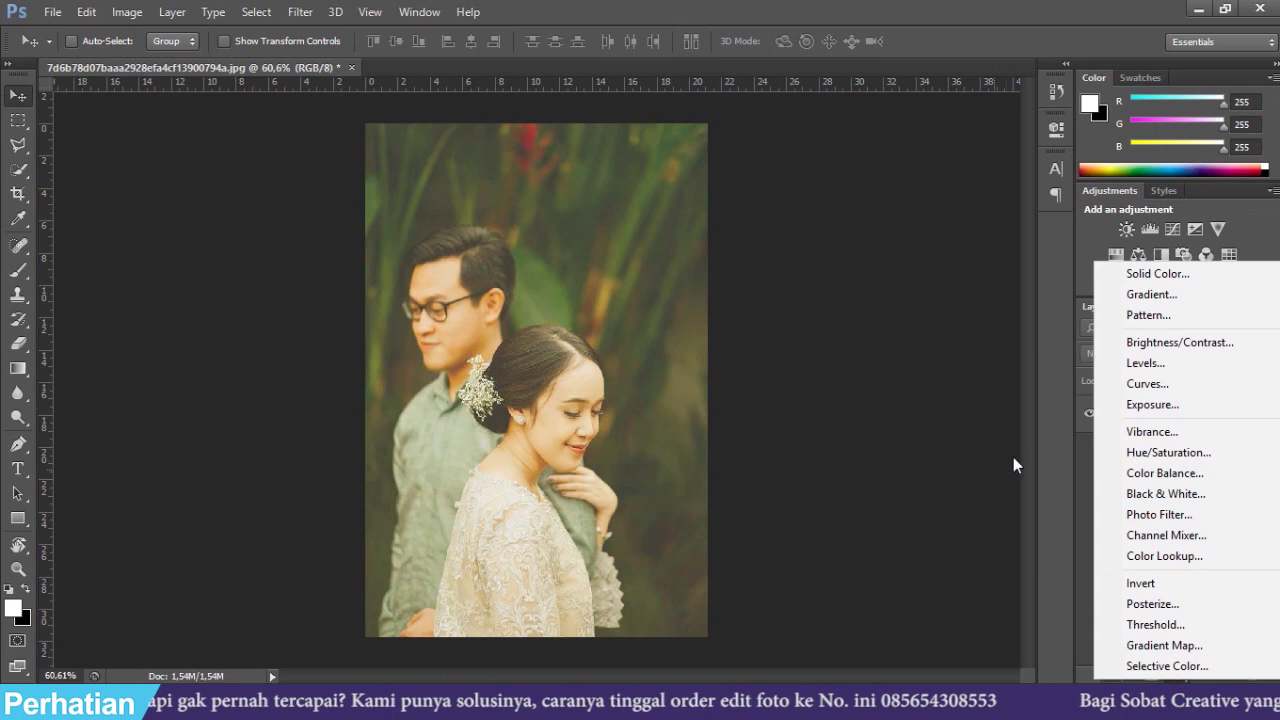
left_click(1144, 366)
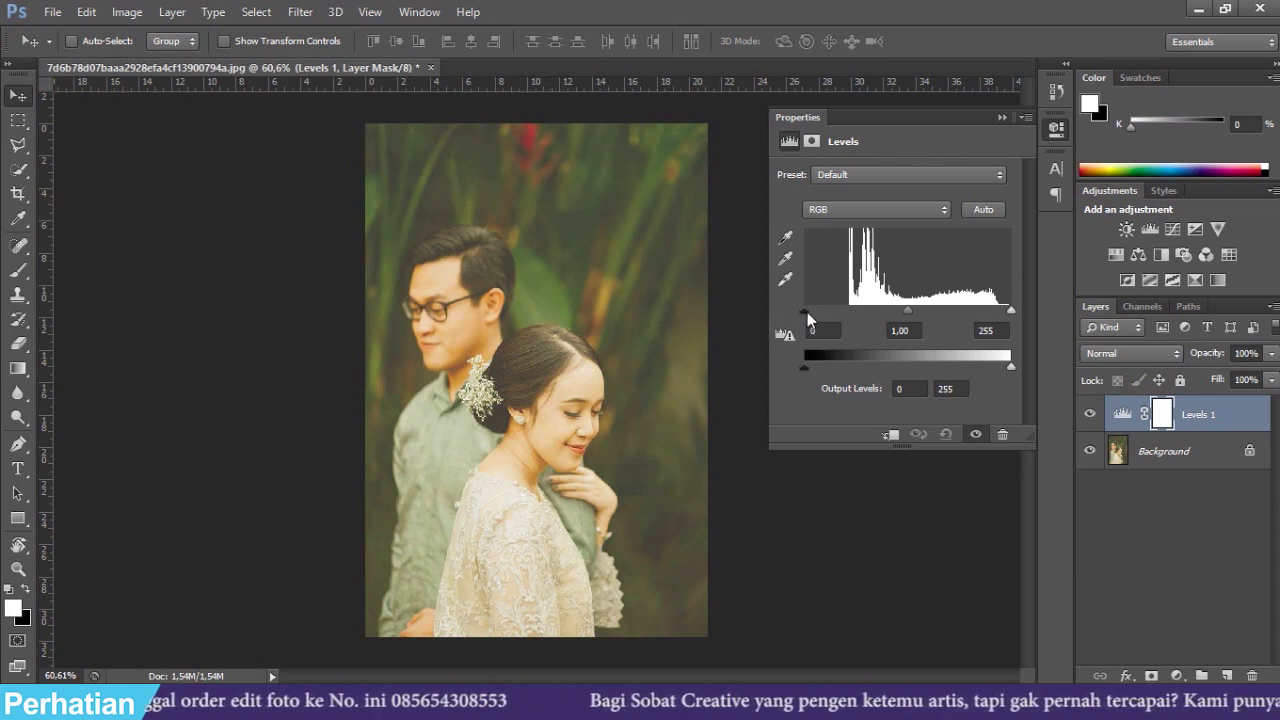
left_click_drag(806, 313, 836, 313)
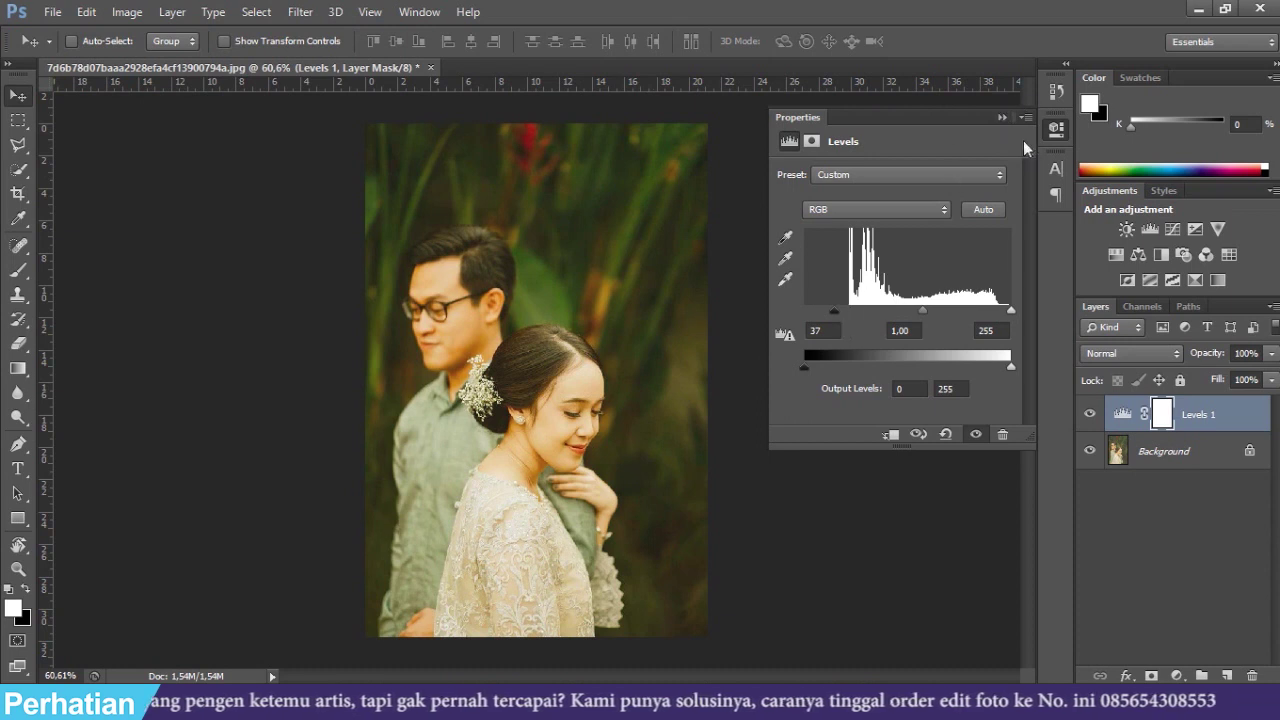
left_click(1002, 117)
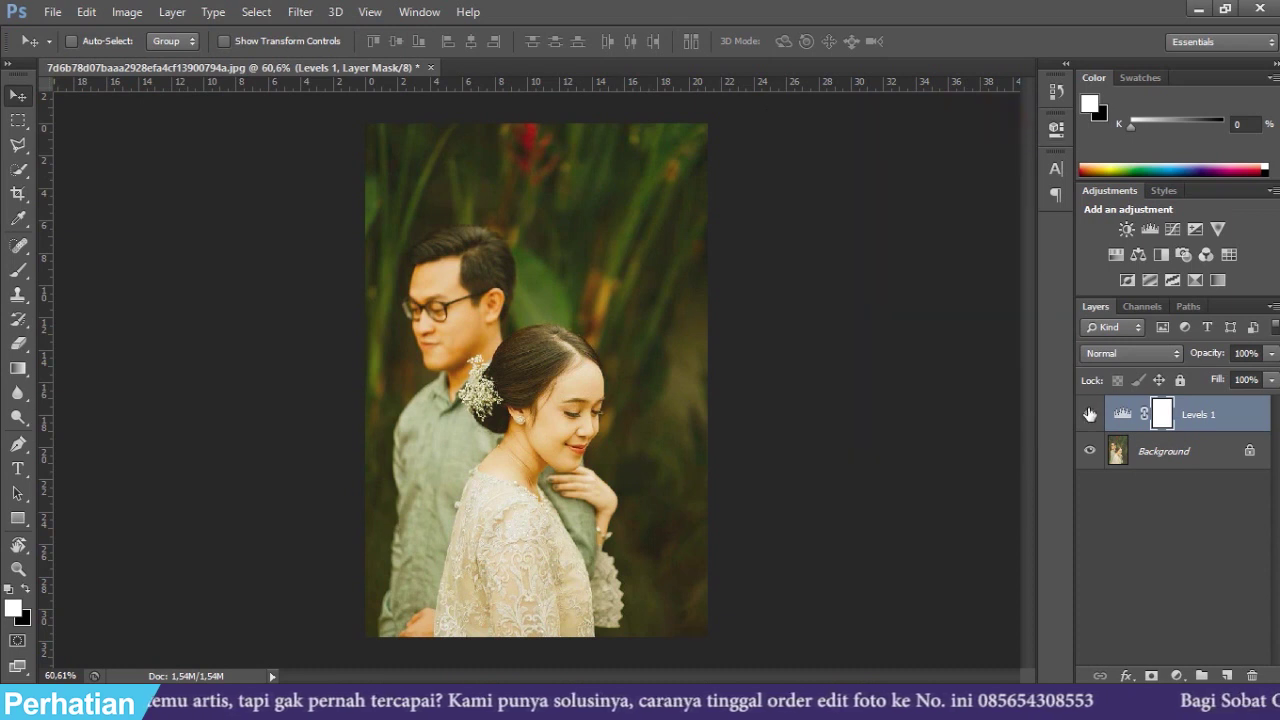
left_click(1090, 413)
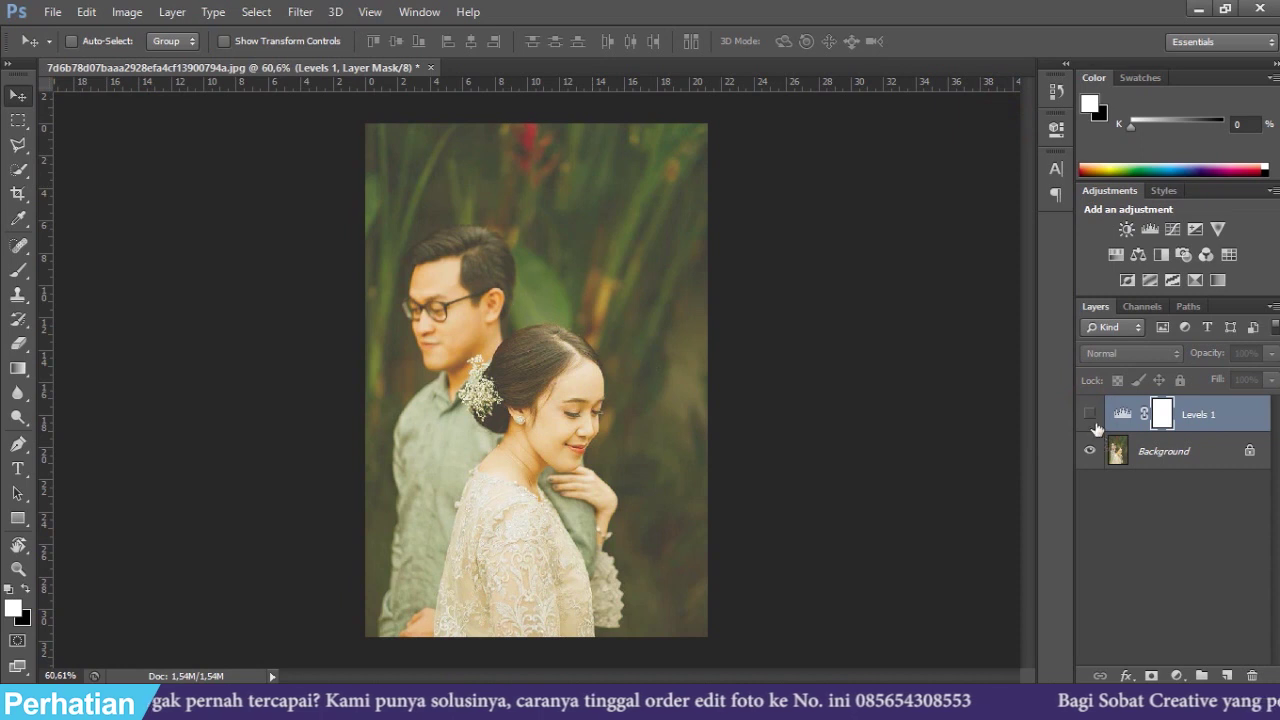
left_click(1091, 416)
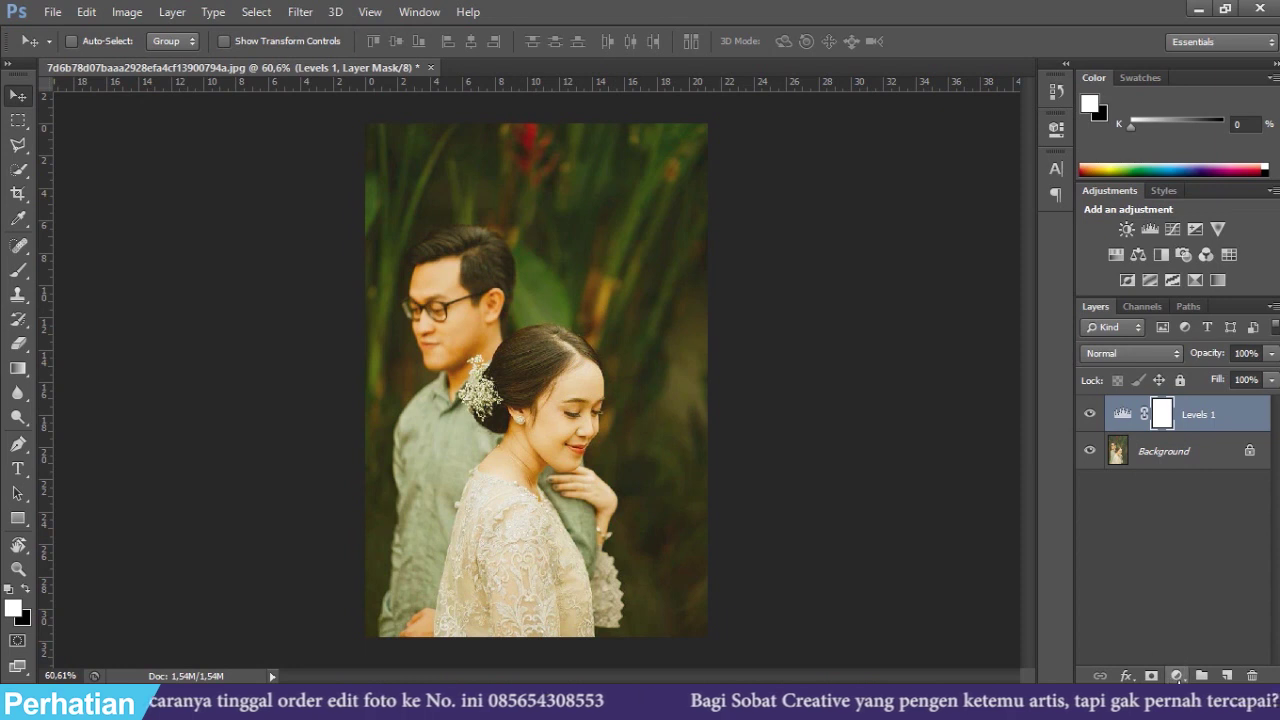
Step: Add a Vibrance layer above Levels 1 with vibrance set to -37
left_click(1177, 676)
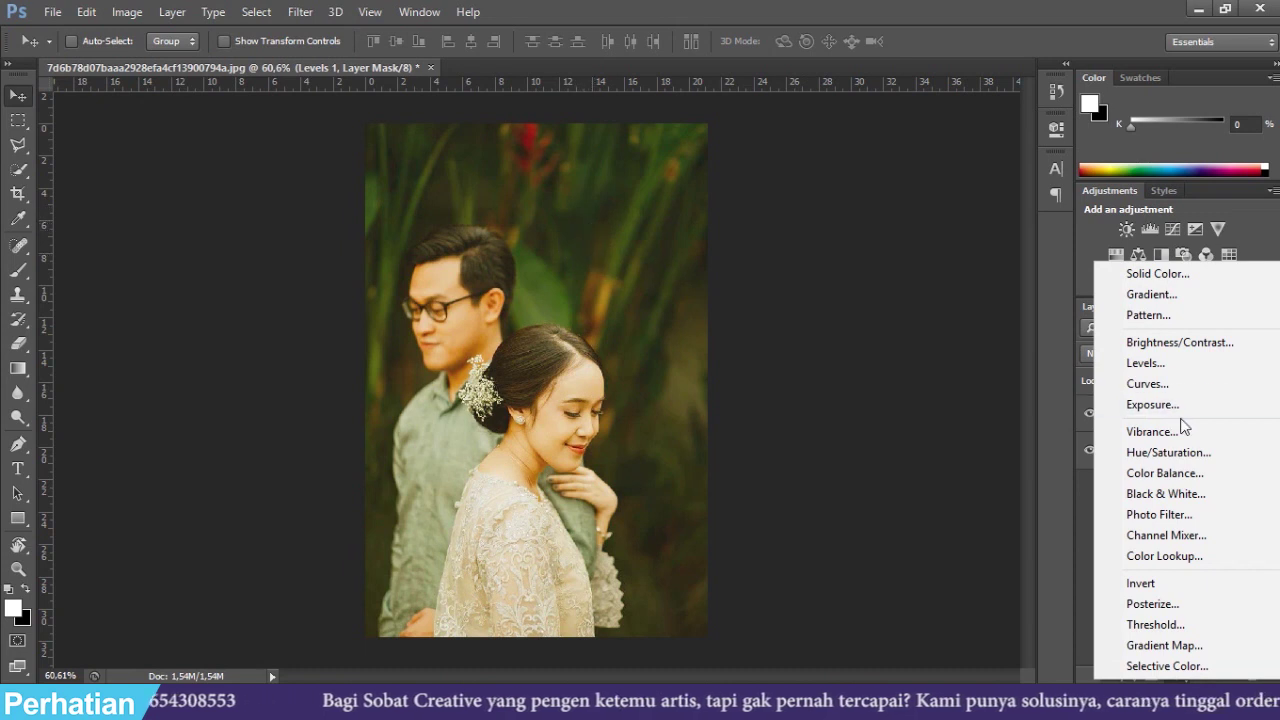
left_click(1150, 431)
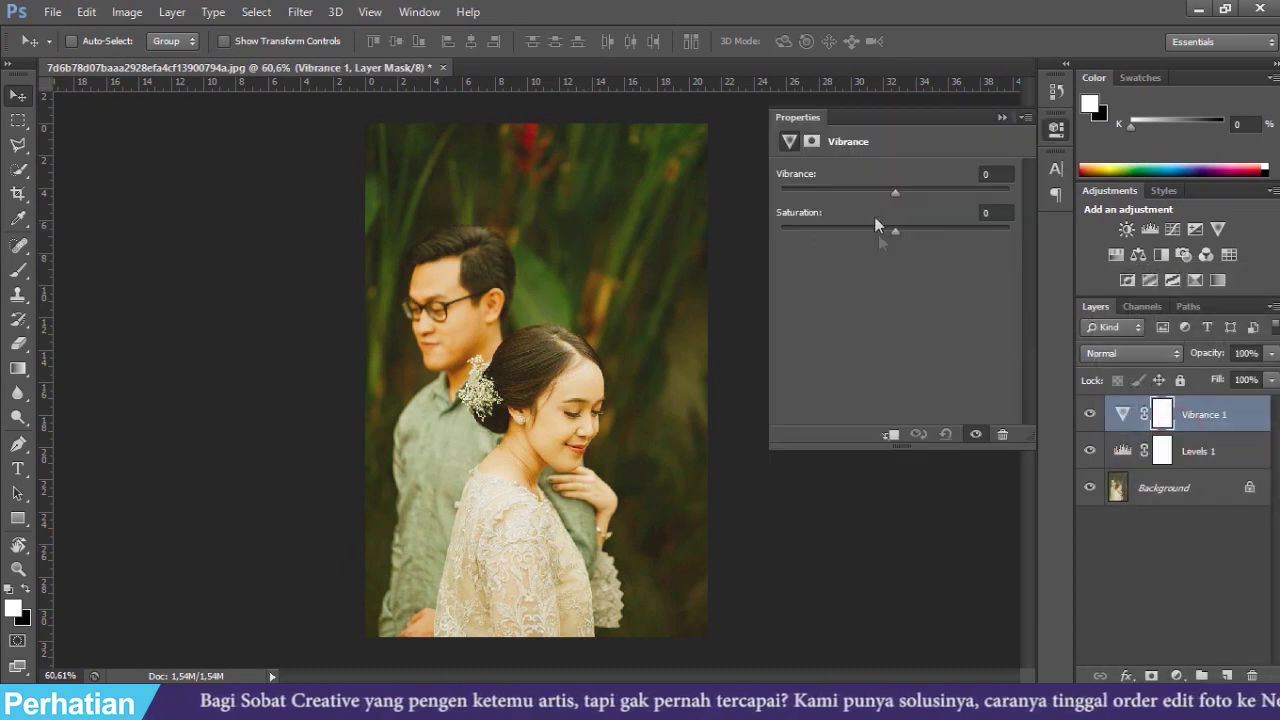
left_click_drag(894, 192, 852, 209)
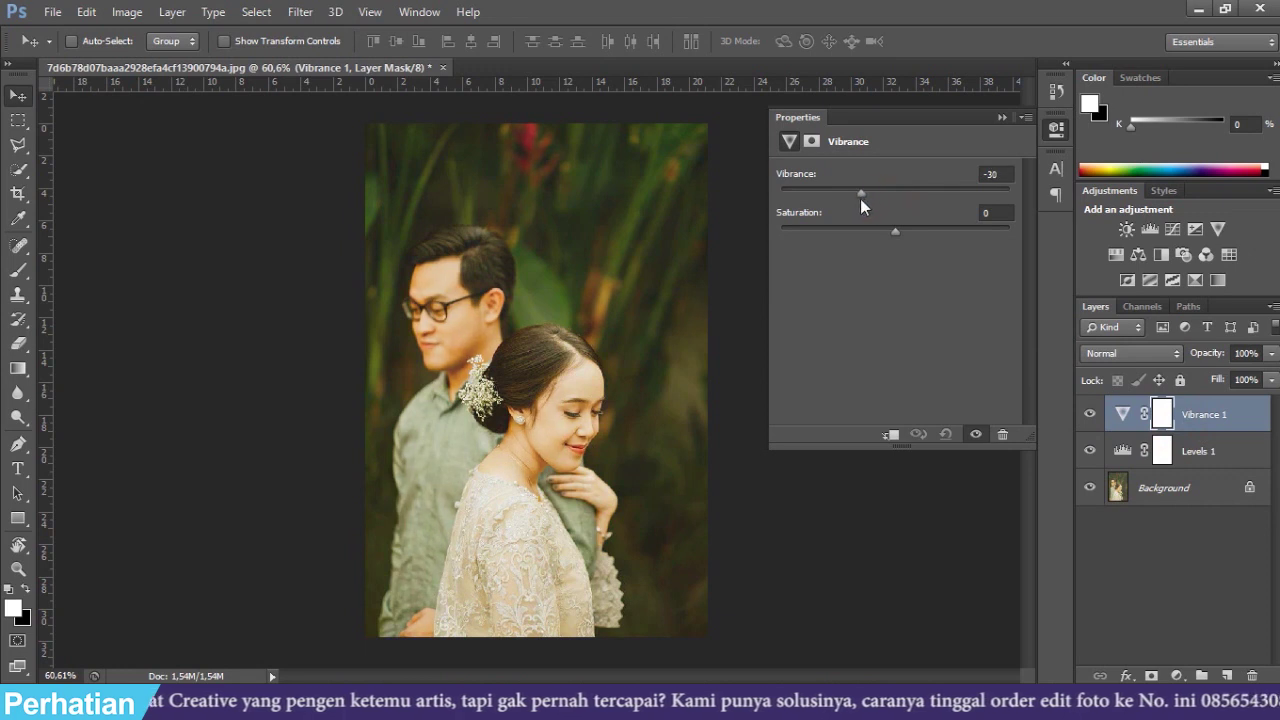
left_click_drag(852, 209, 855, 209)
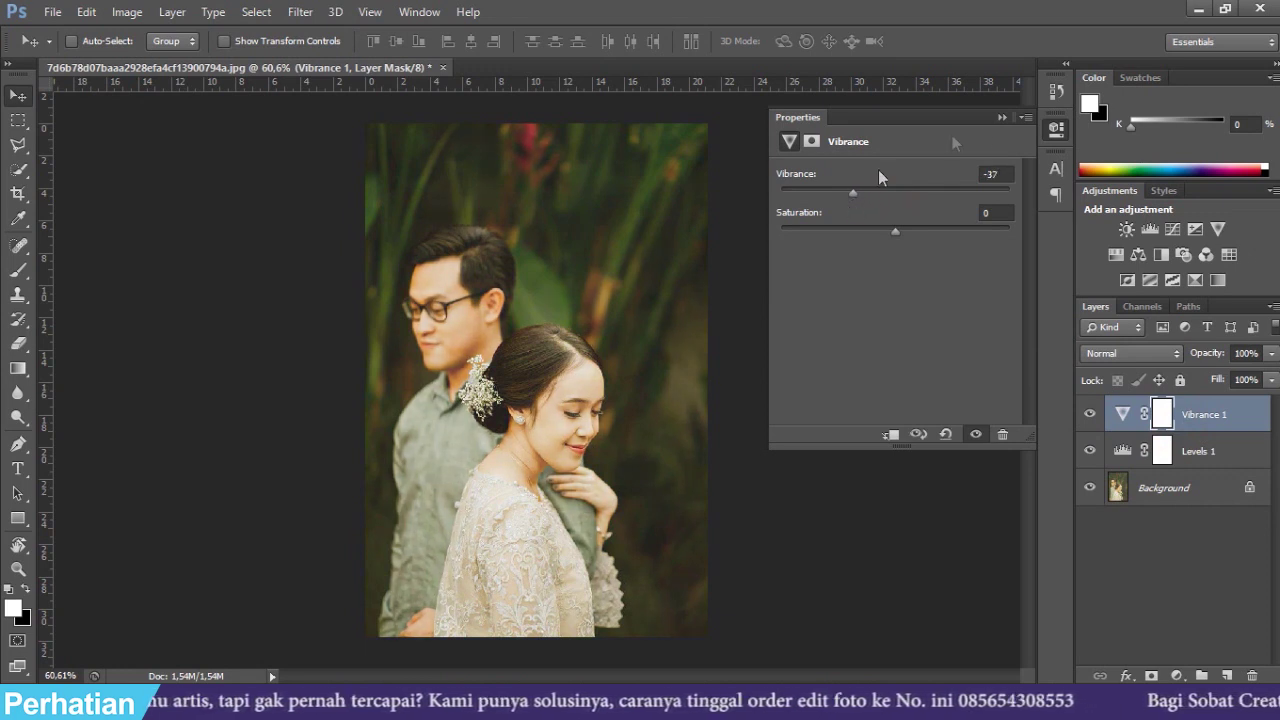
left_click(1000, 118)
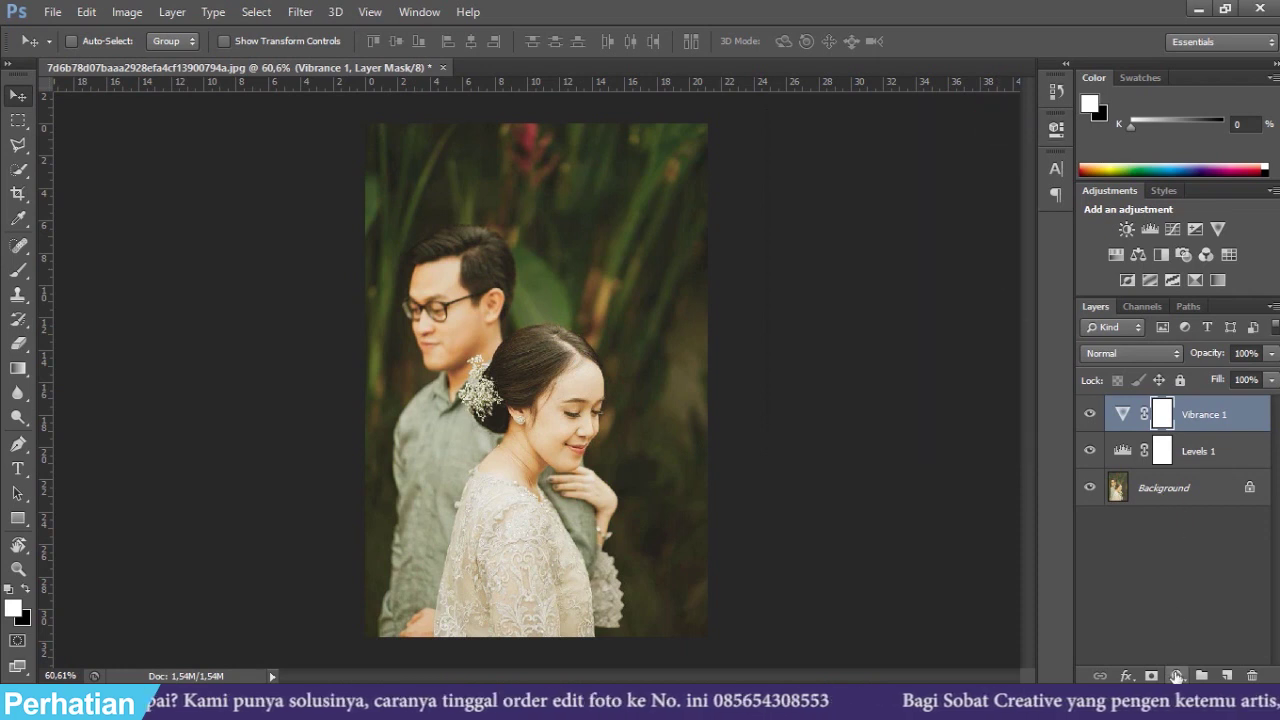
Step: Add a Brightness/Contrast layer with contrast 27 and brightness pulled slightly negative
left_click(1178, 677)
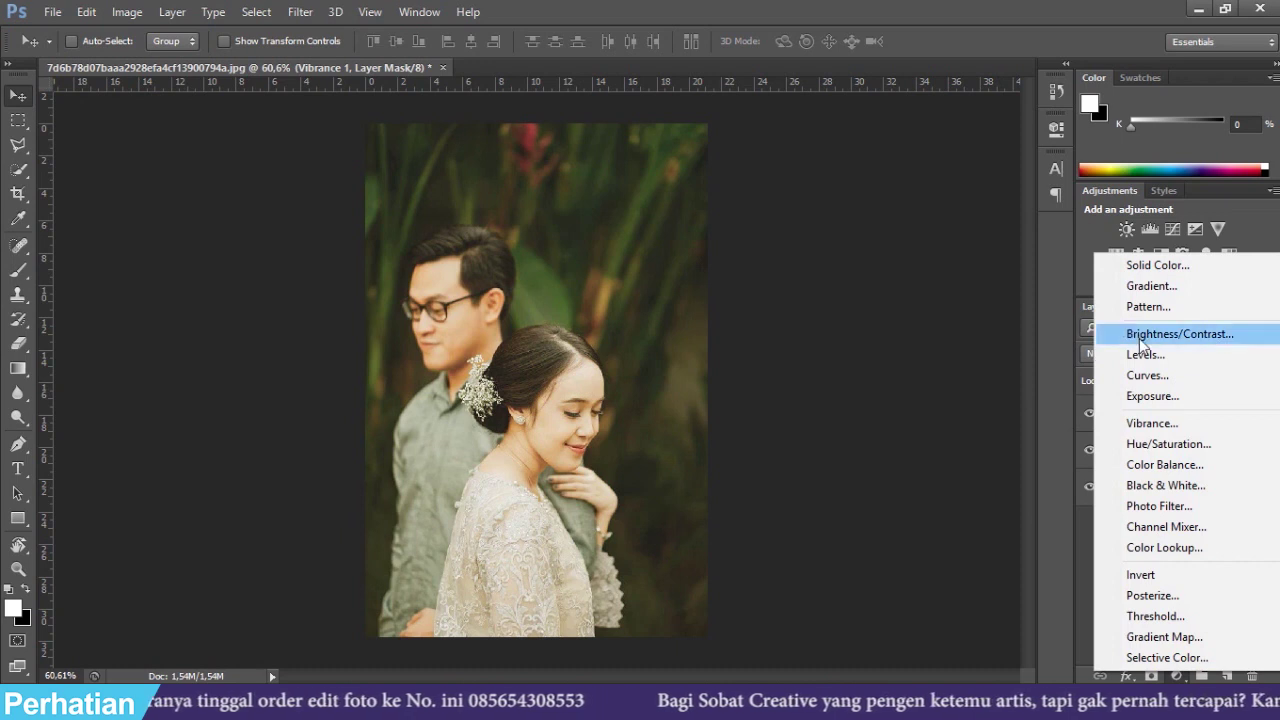
left_click(1141, 336)
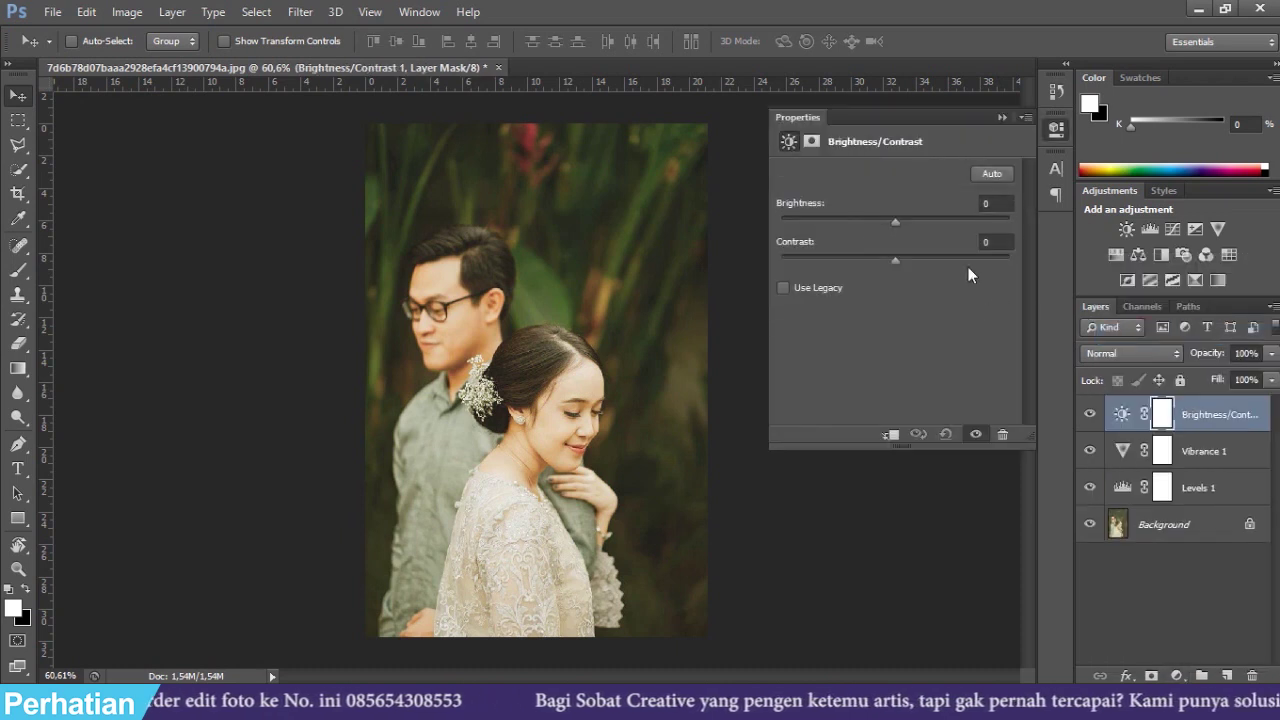
left_click_drag(894, 262, 925, 260)
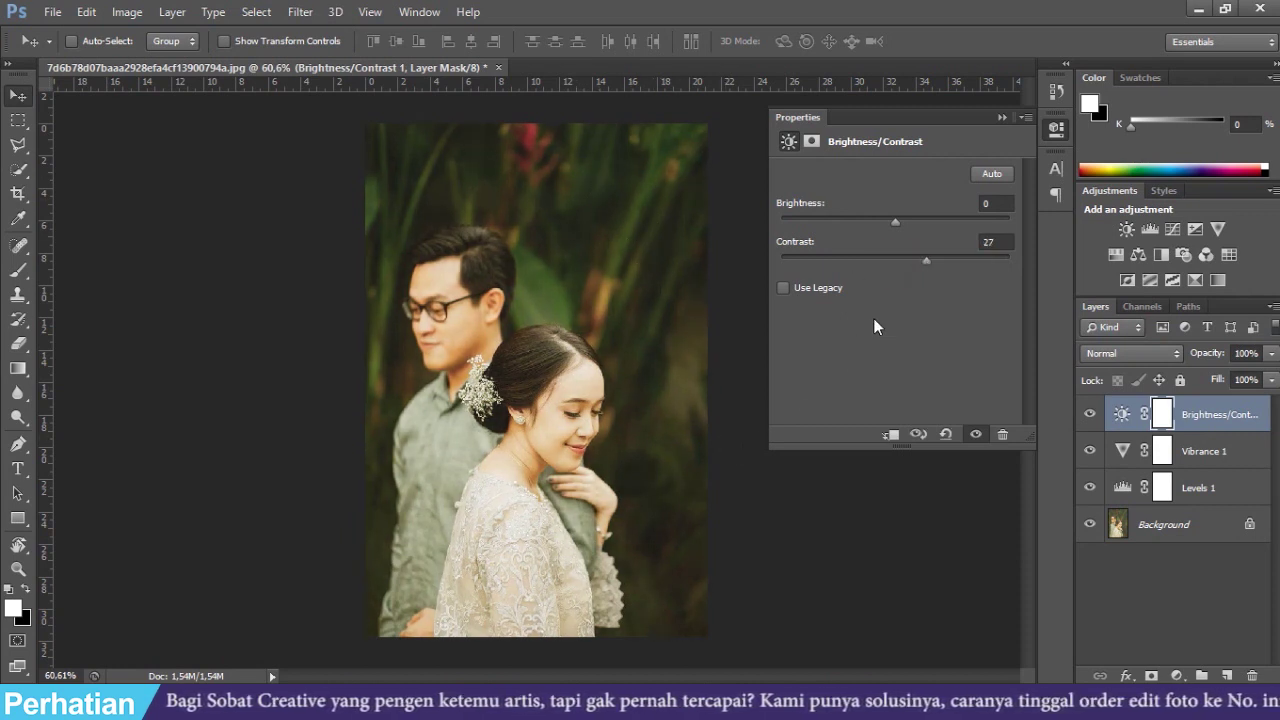
left_click_drag(895, 222, 885, 222)
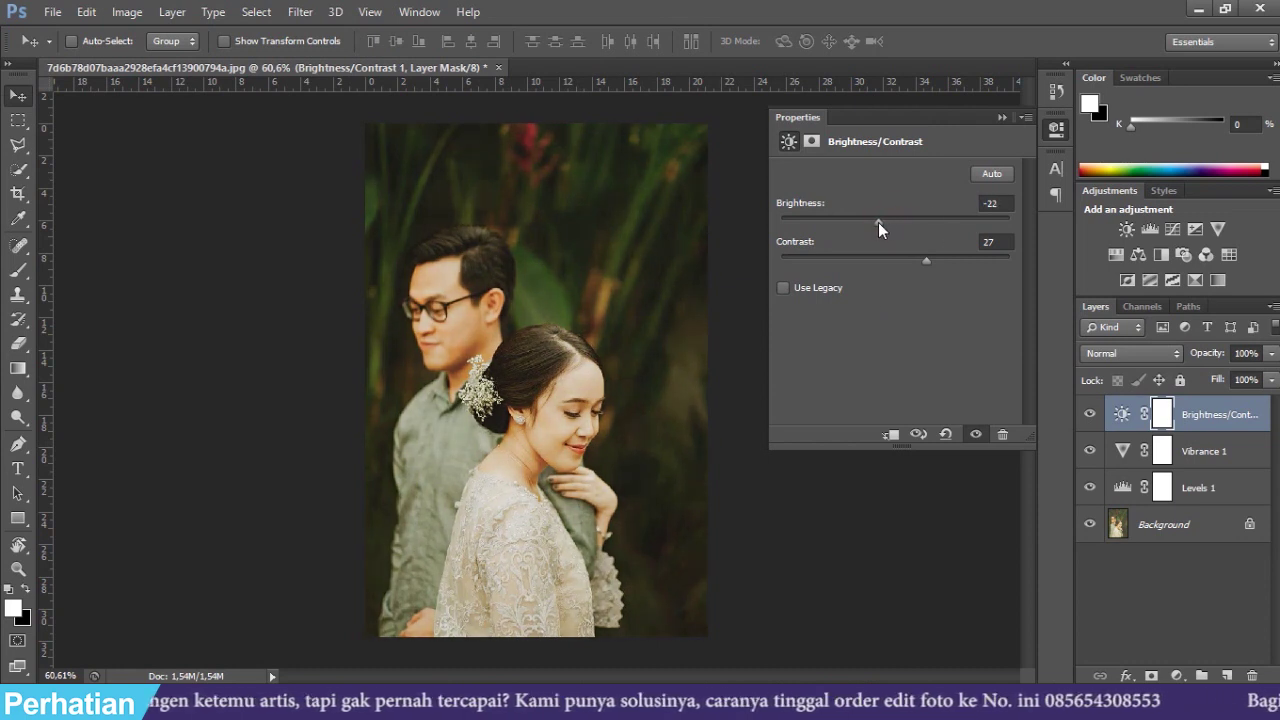
left_click_drag(885, 222, 897, 222)
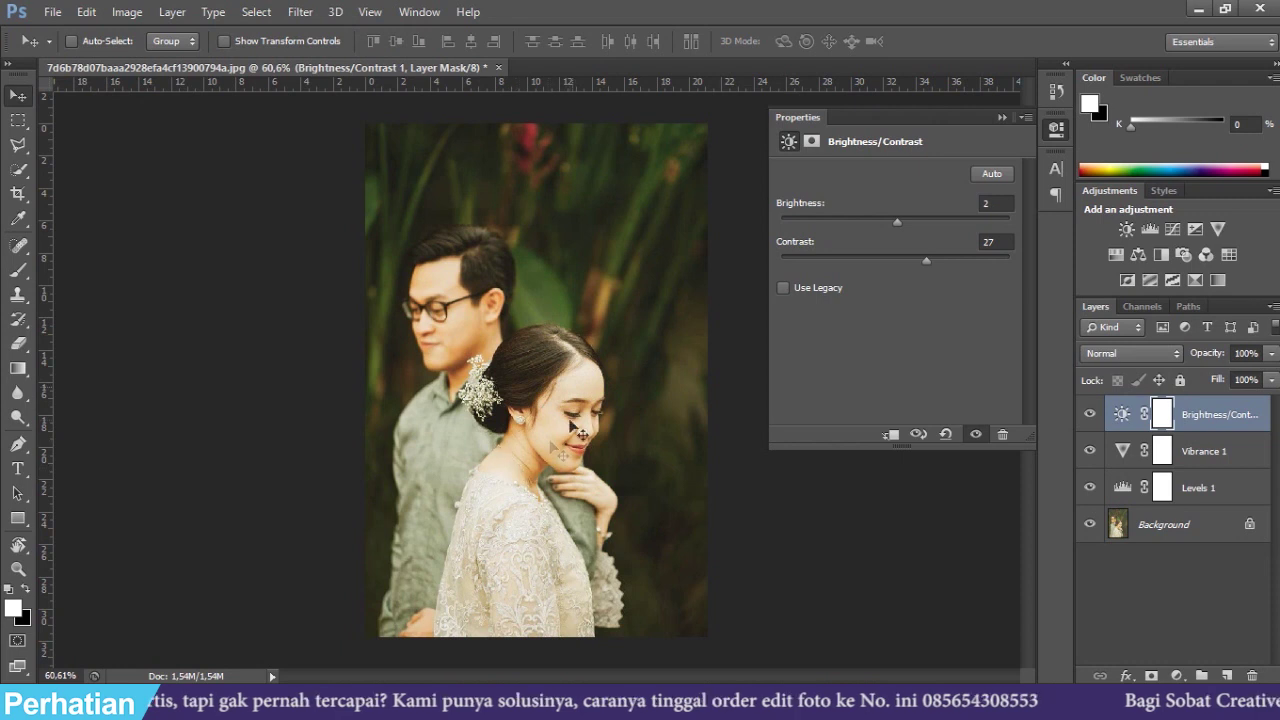
left_click_drag(897, 222, 878, 225)
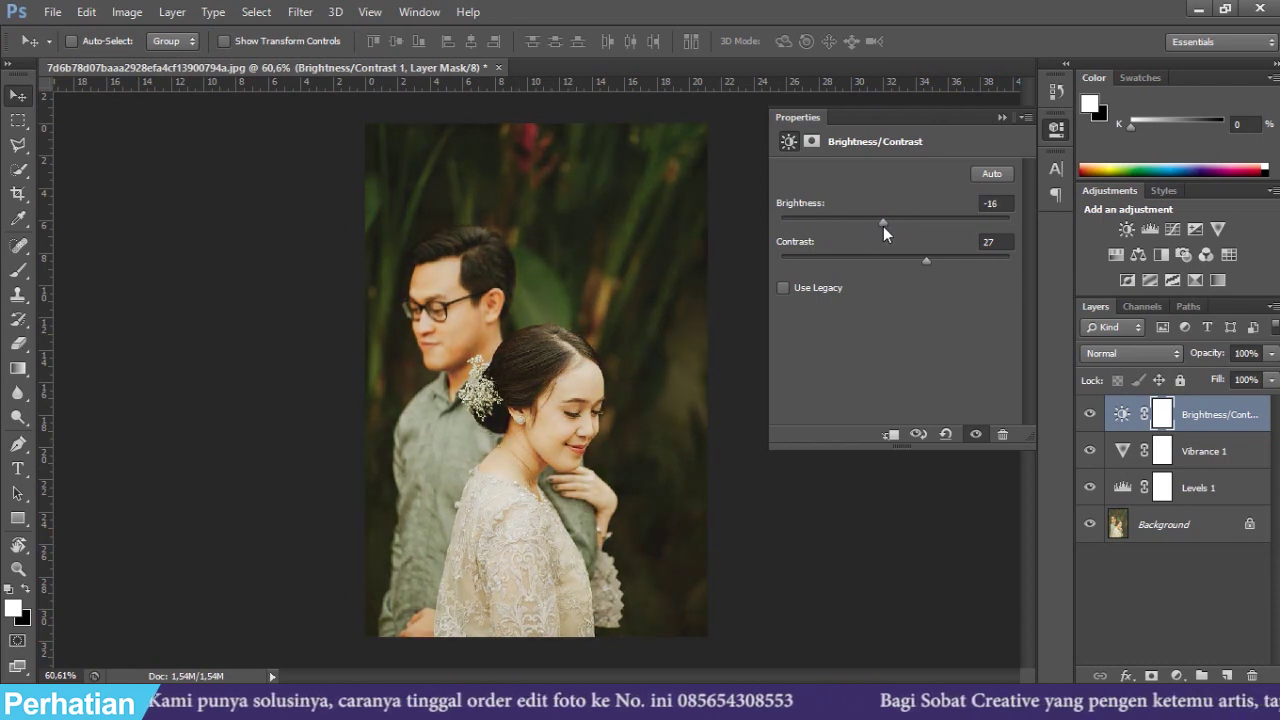
left_click(1002, 117)
Step: Toggle Brightness/Contrast 1 off and on to compare, briefly zooming in and back out
left_click(1090, 414)
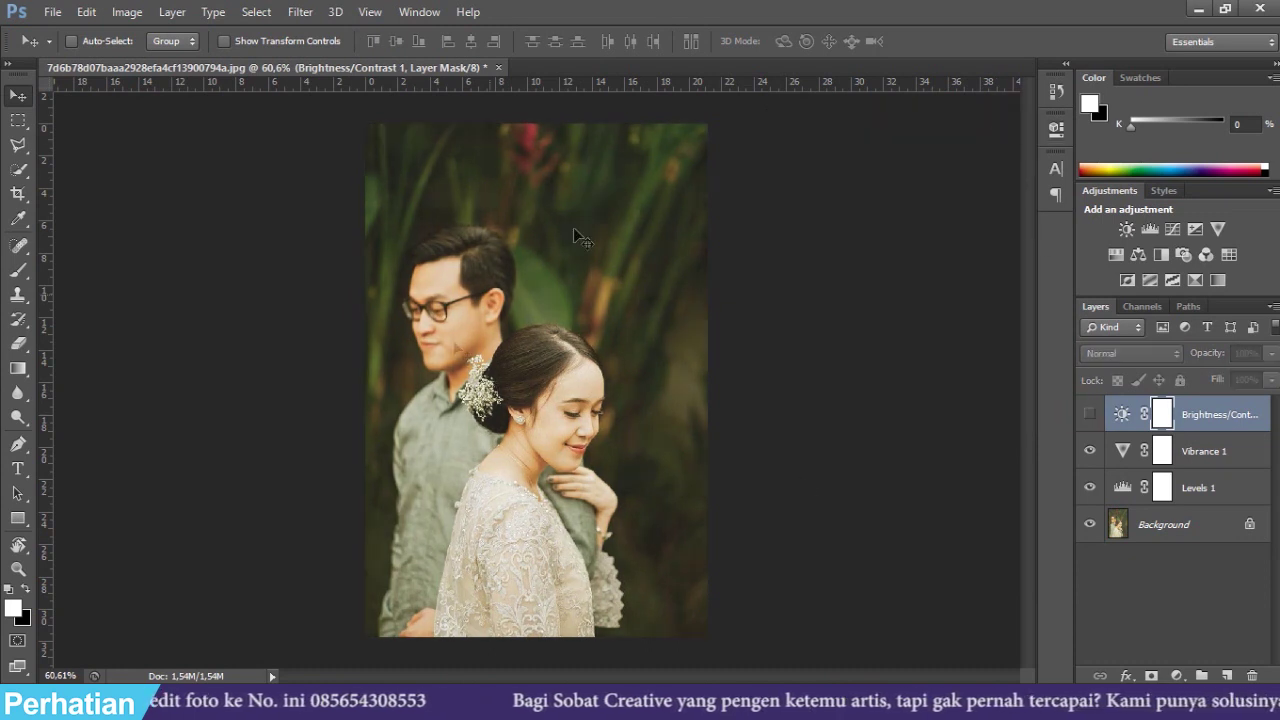
left_click(1090, 414)
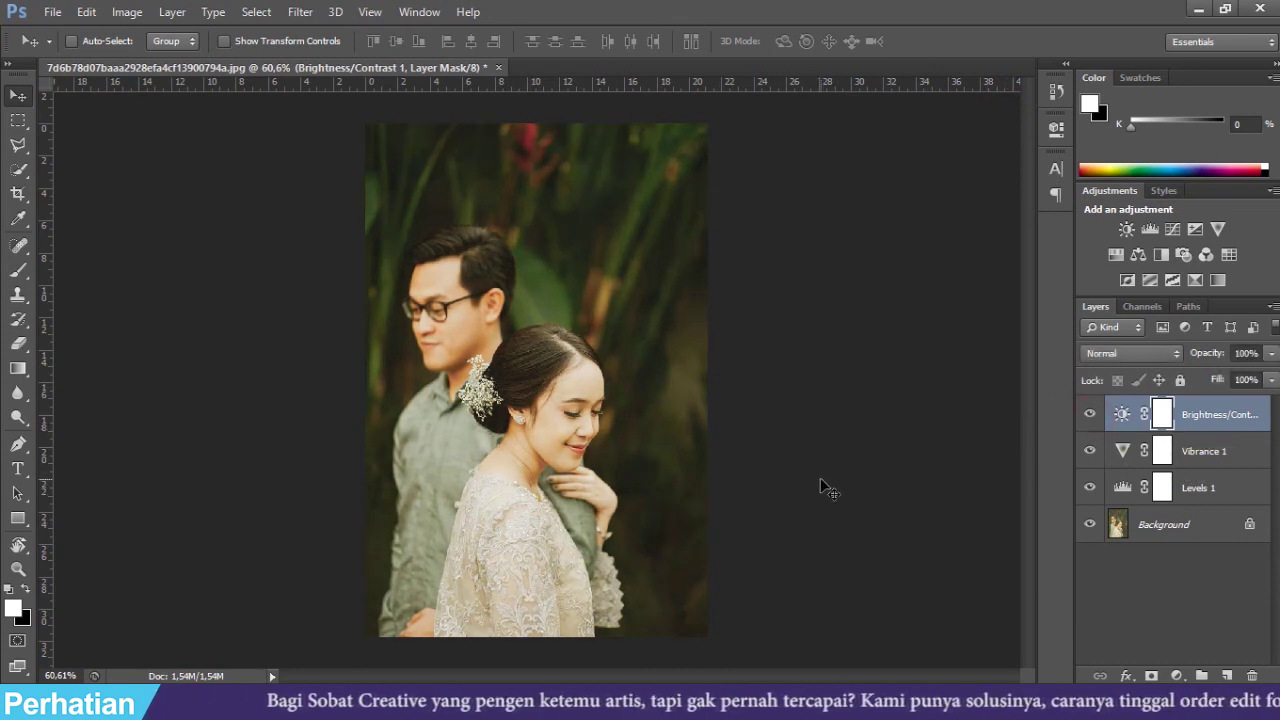
key("ctrl+plus")
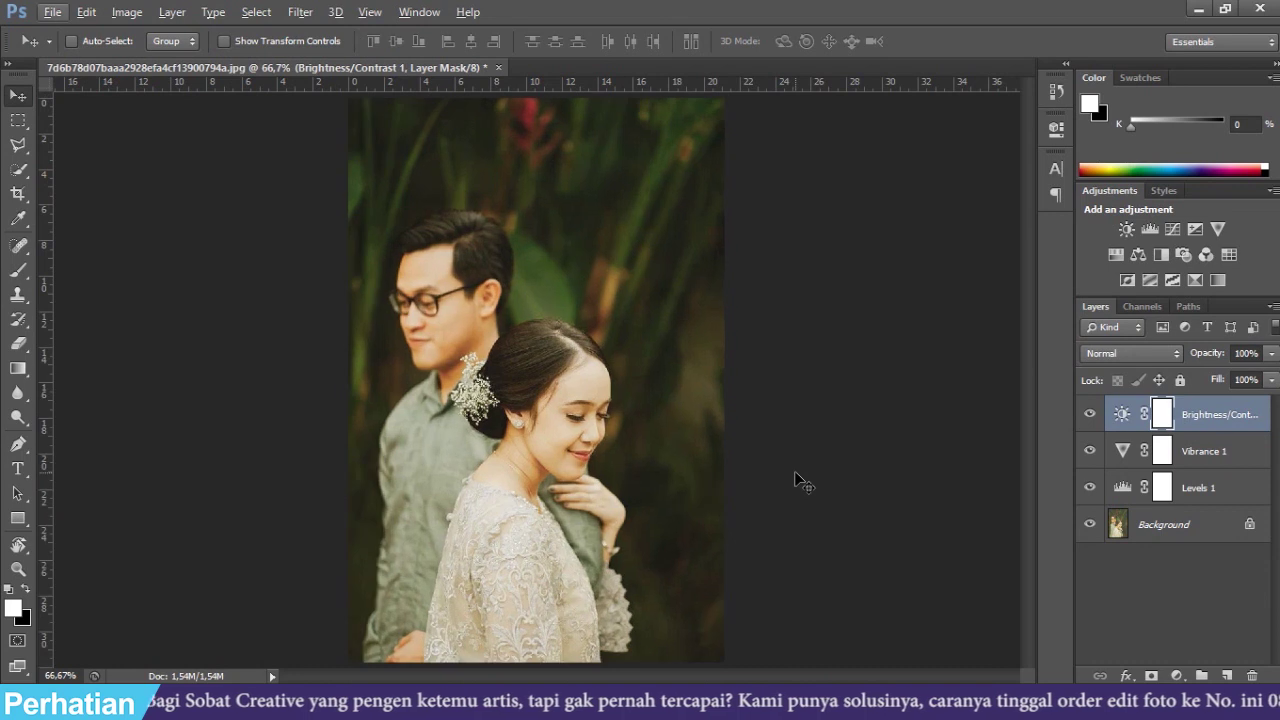
key("ctrl+minus")
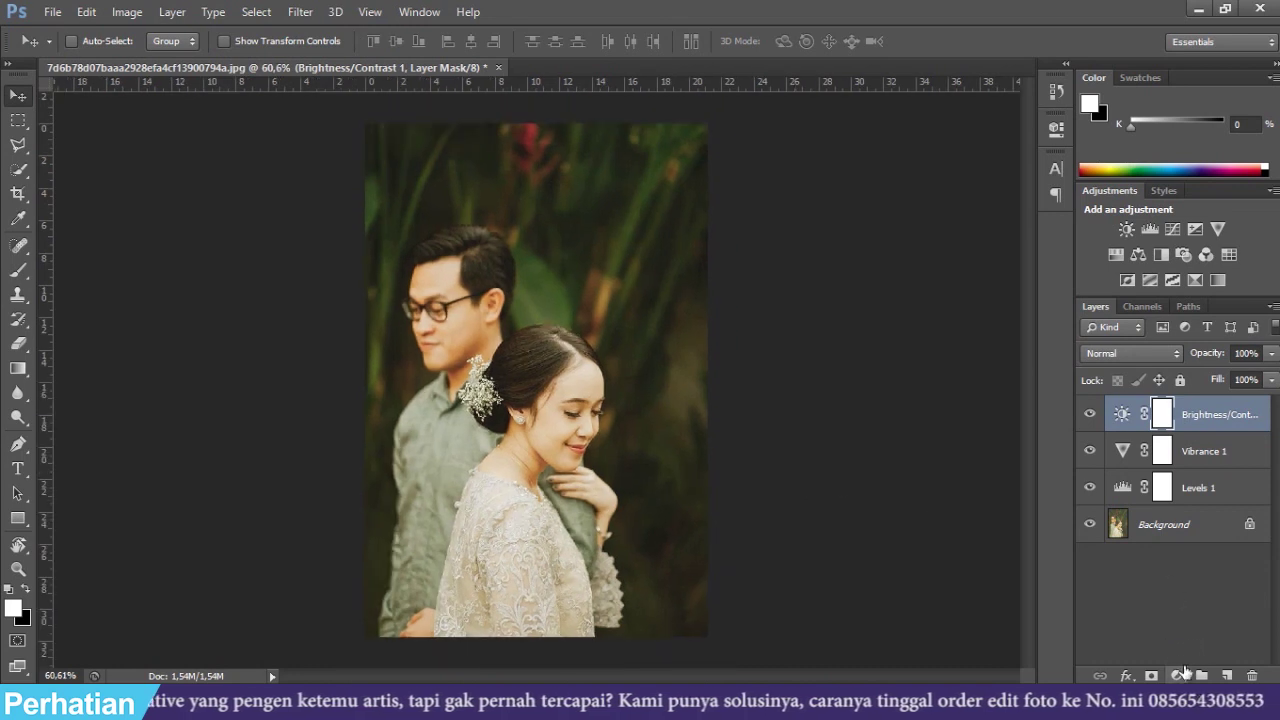
left_click(1179, 673)
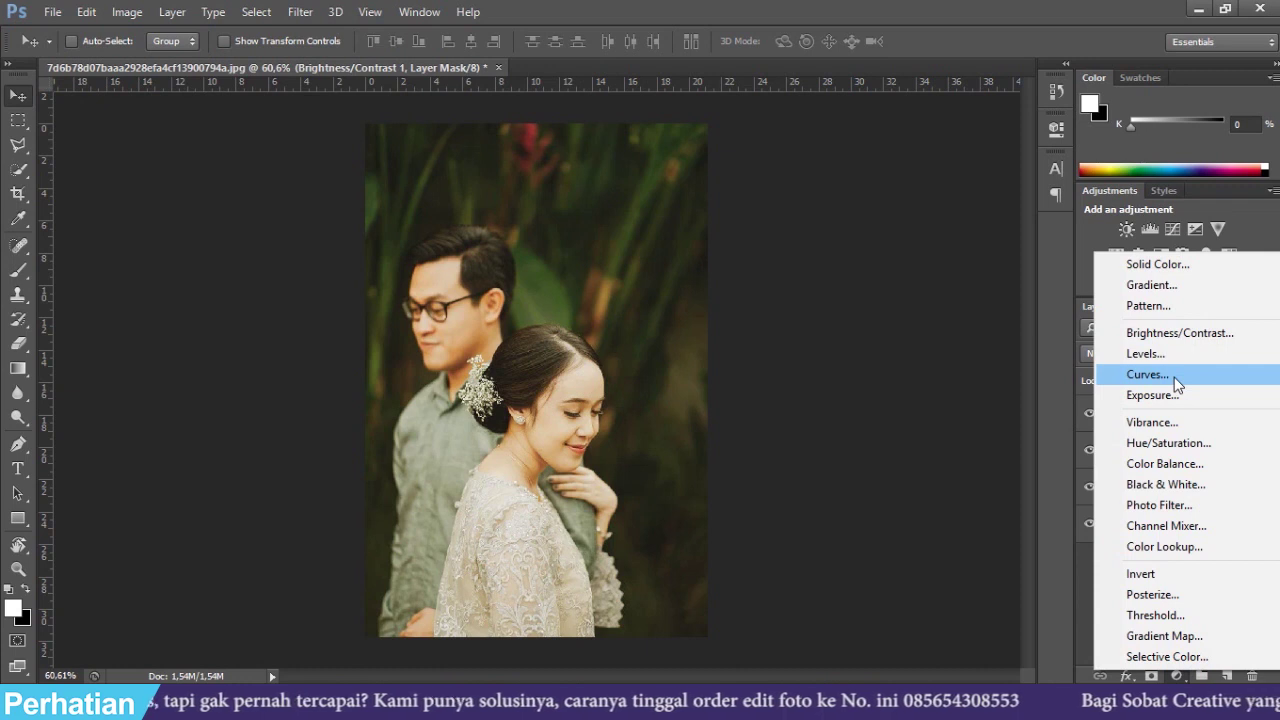
Step: Add a Curves layer with the black endpoint nudged right and the white endpoint lowered slightly
left_click(1174, 377)
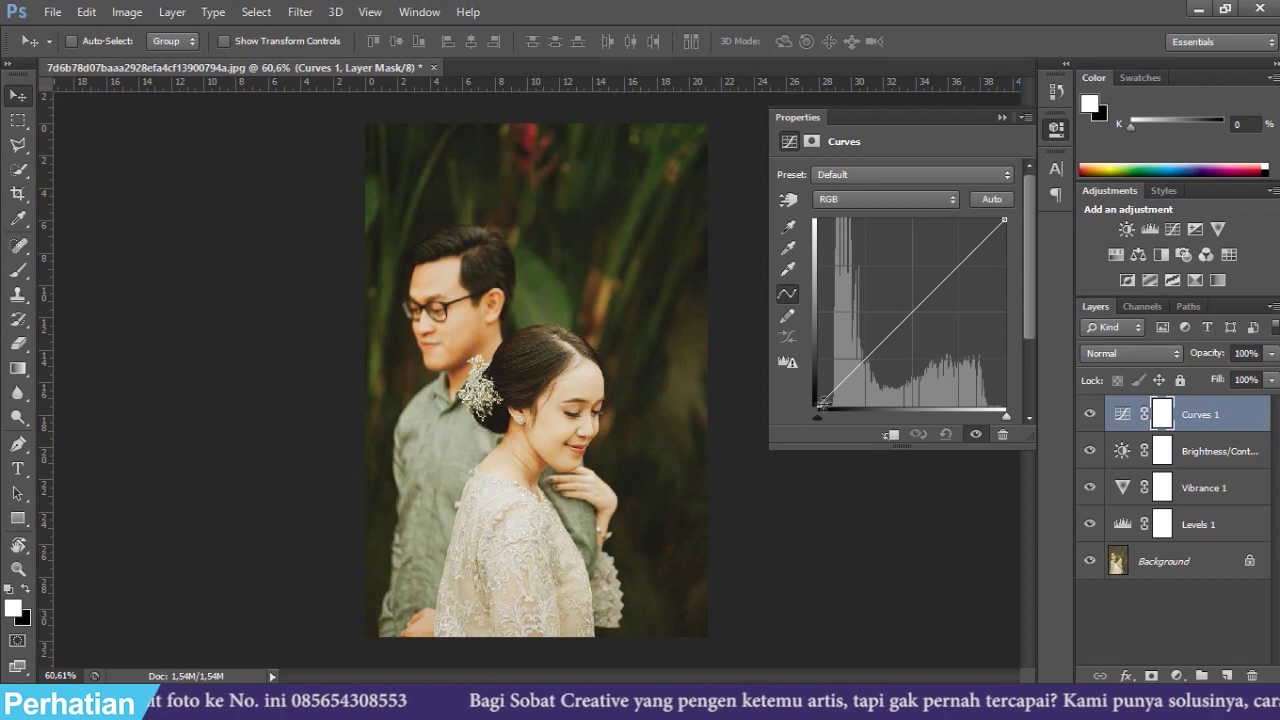
left_click_drag(816, 407, 822, 409)
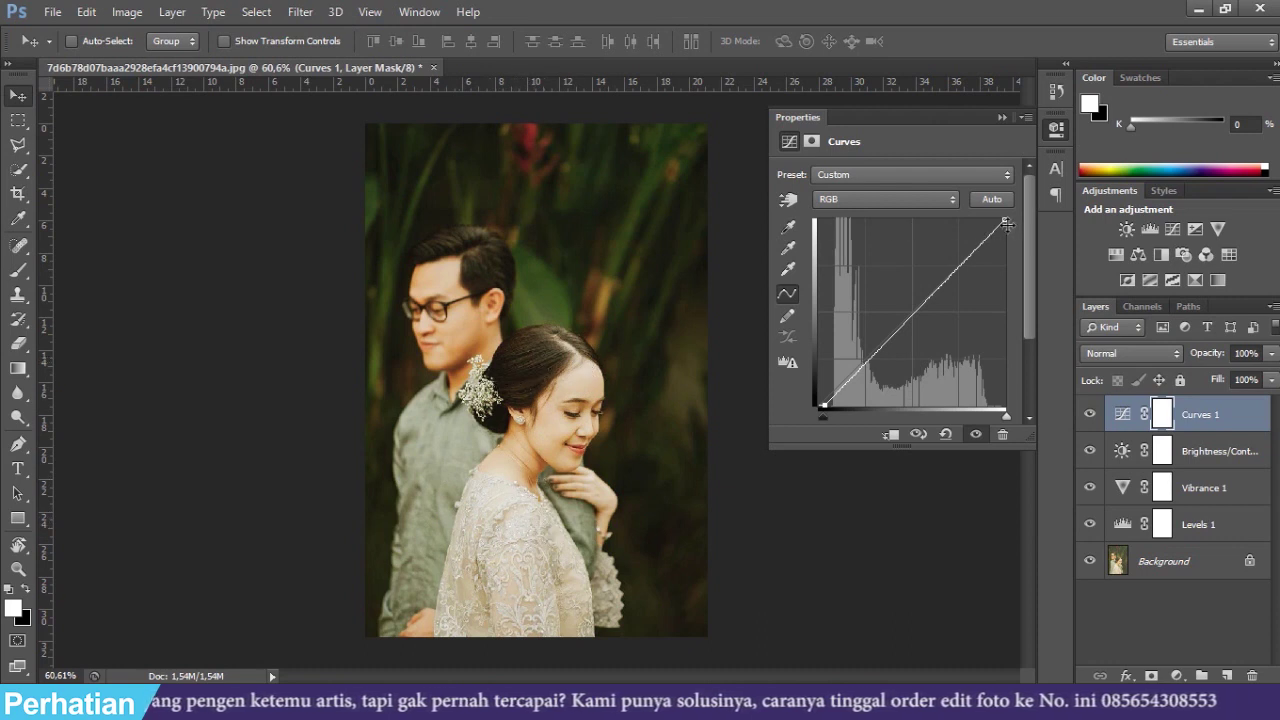
left_click_drag(1005, 221, 1004, 228)
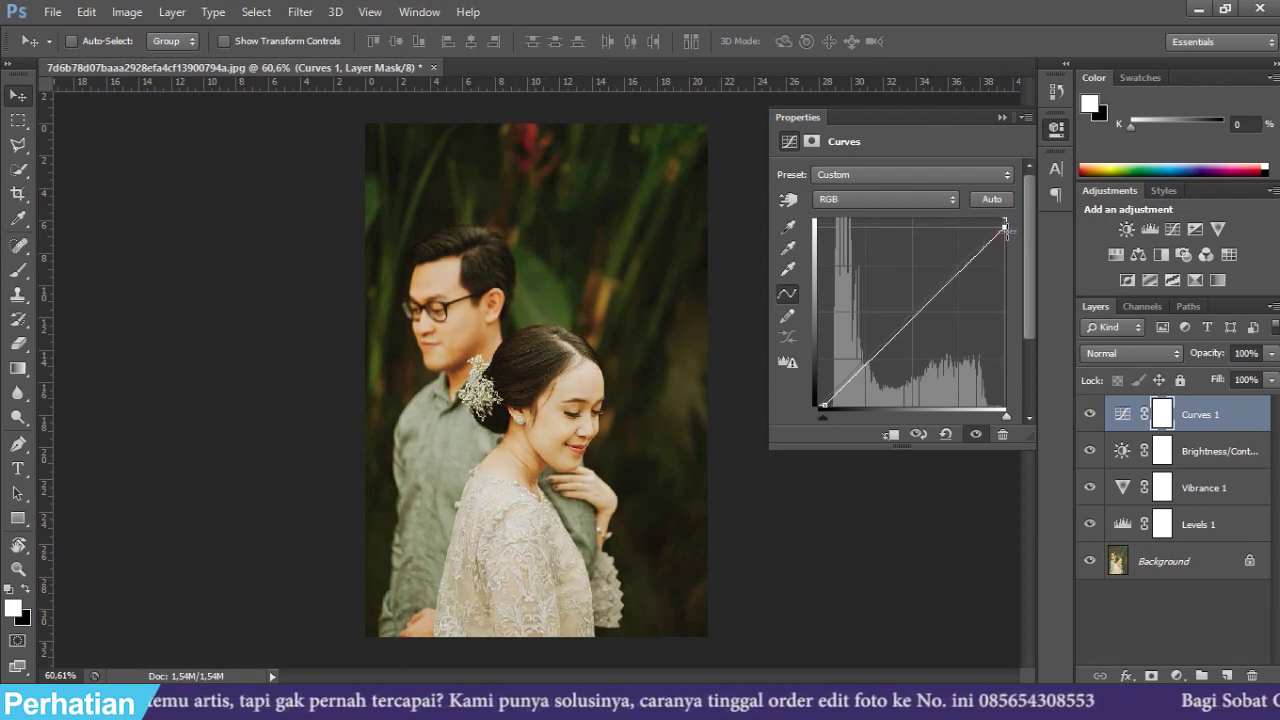
left_click(1004, 117)
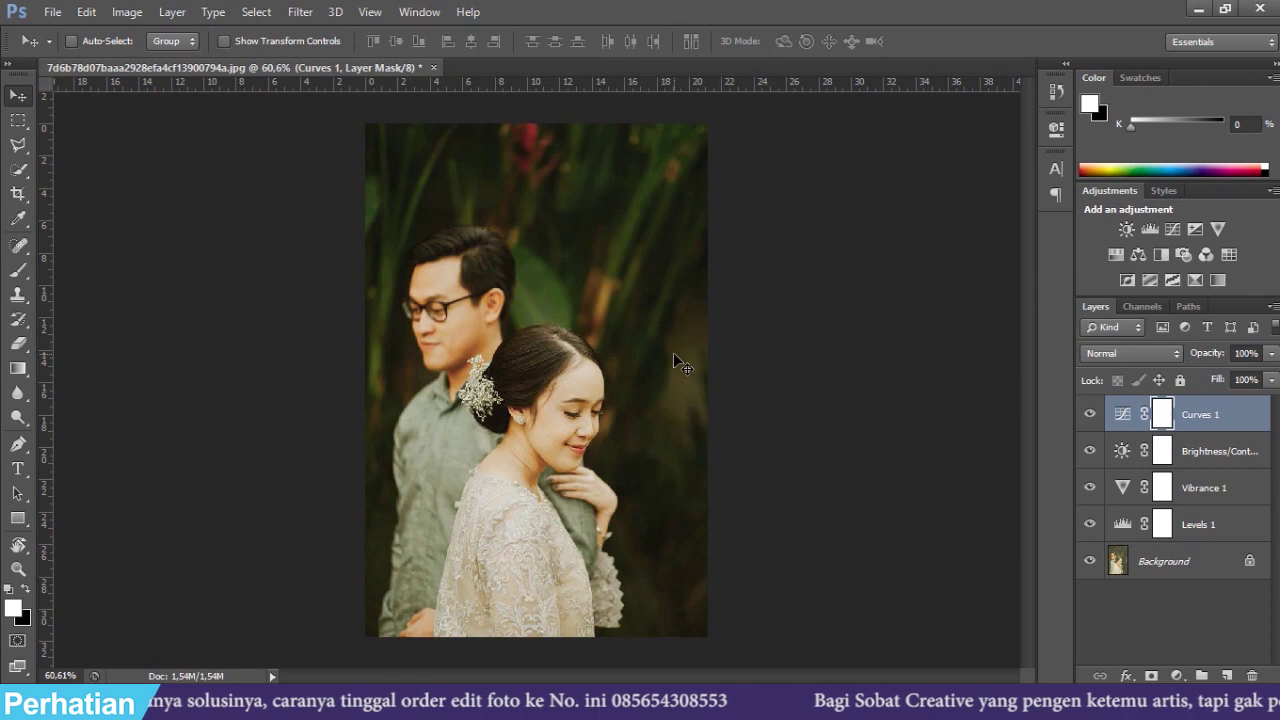
Step: Add a Color Balance layer with midtones Cyan-Red -5, Magenta-Green -9, Yellow-Blue +23
left_click(1176, 677)
left_click(1170, 468)
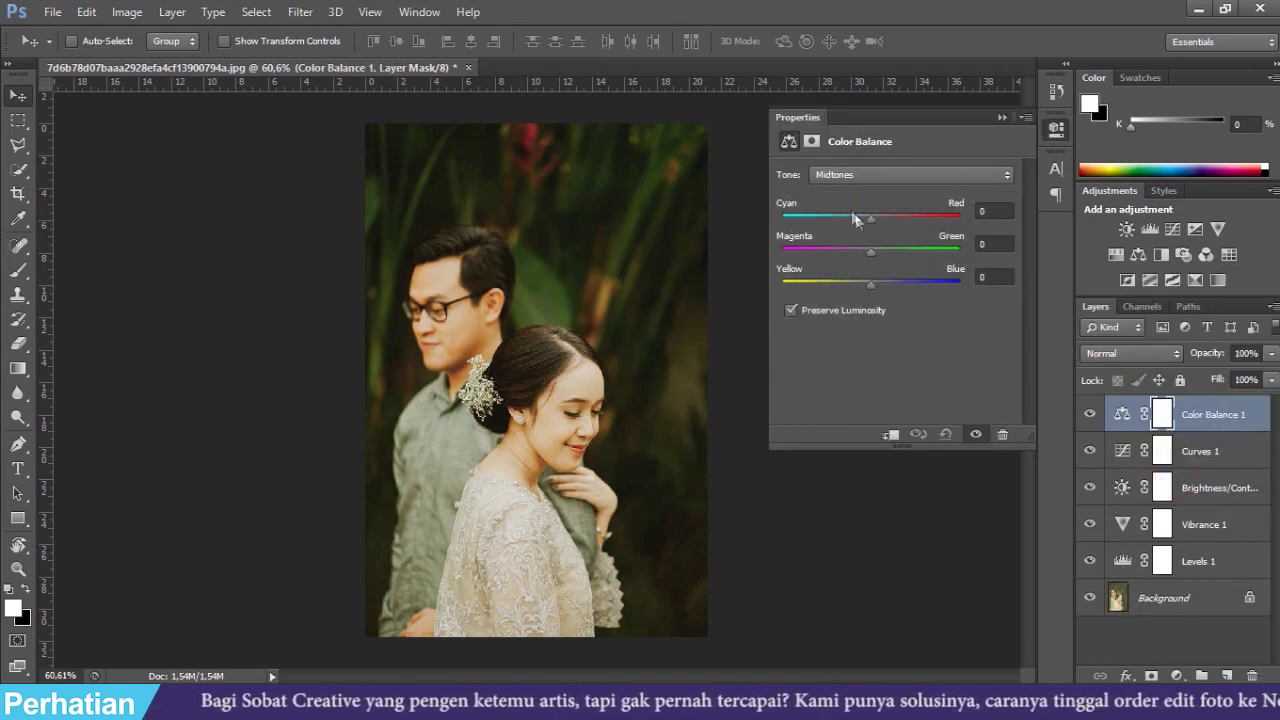
left_click_drag(870, 216, 866, 214)
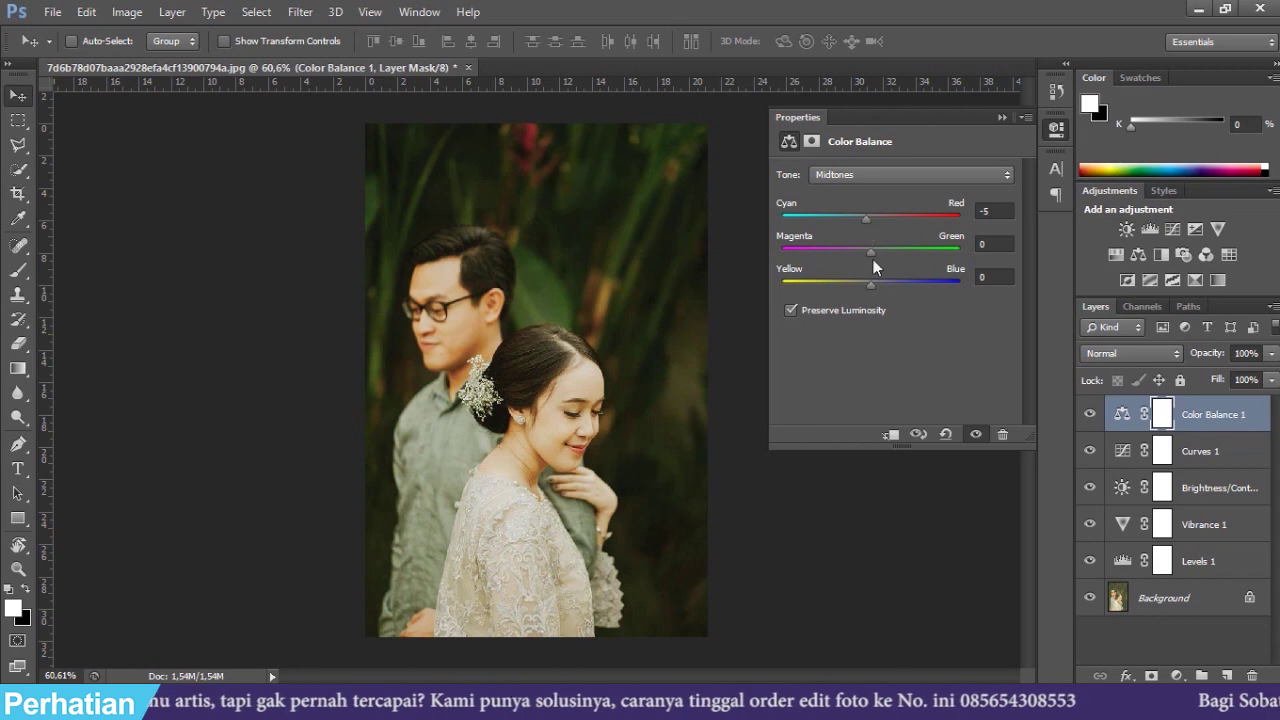
left_click_drag(872, 284, 882, 284)
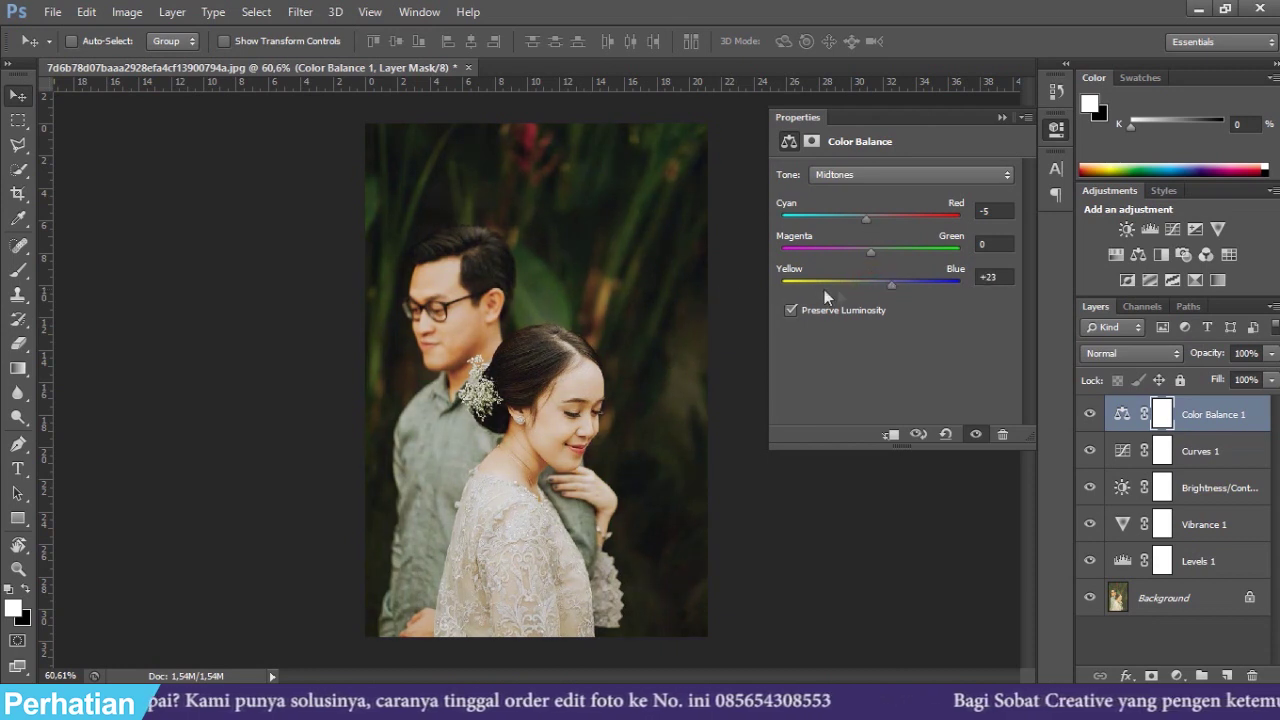
left_click_drag(871, 252, 868, 252)
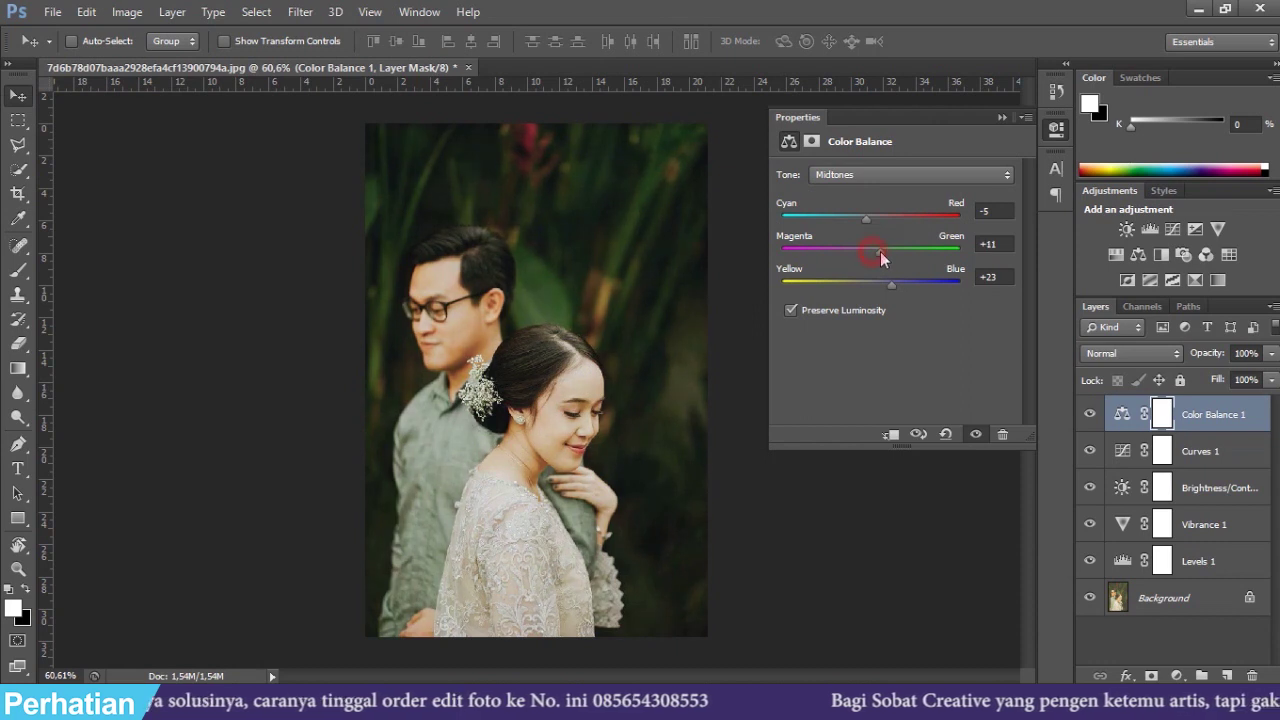
left_click_drag(853, 252, 862, 252)
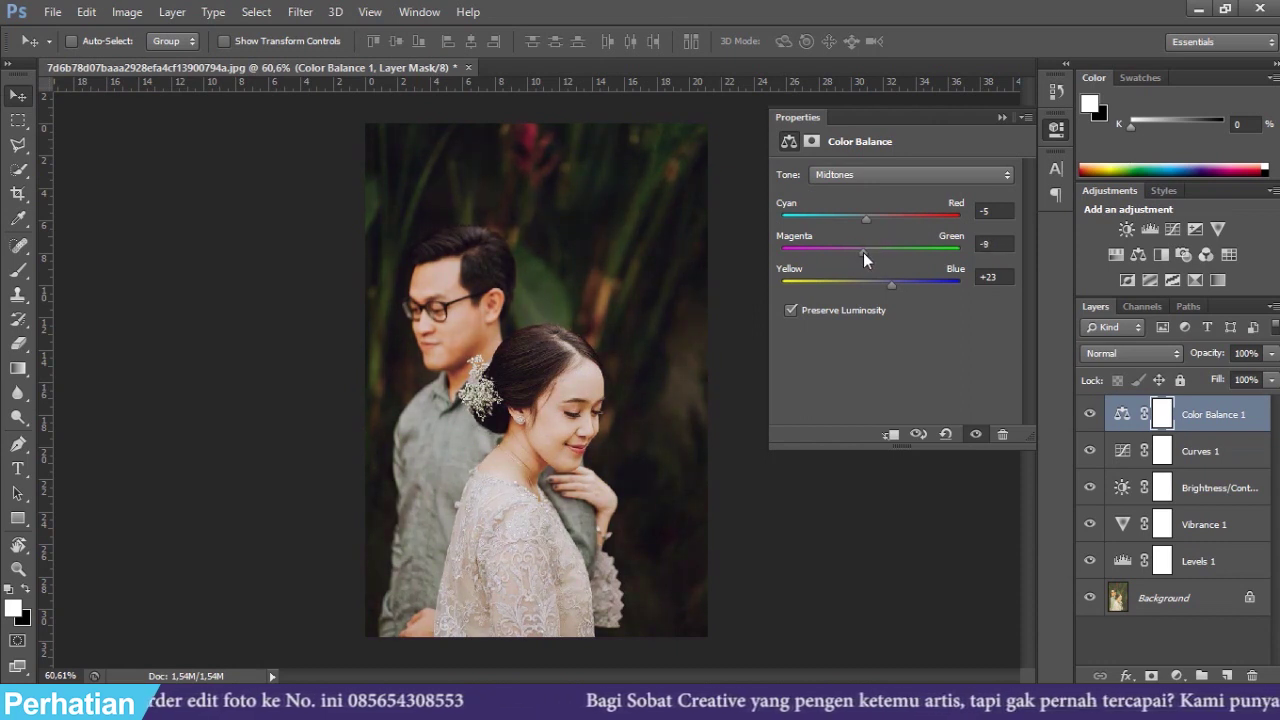
left_click_drag(863, 250, 862, 250)
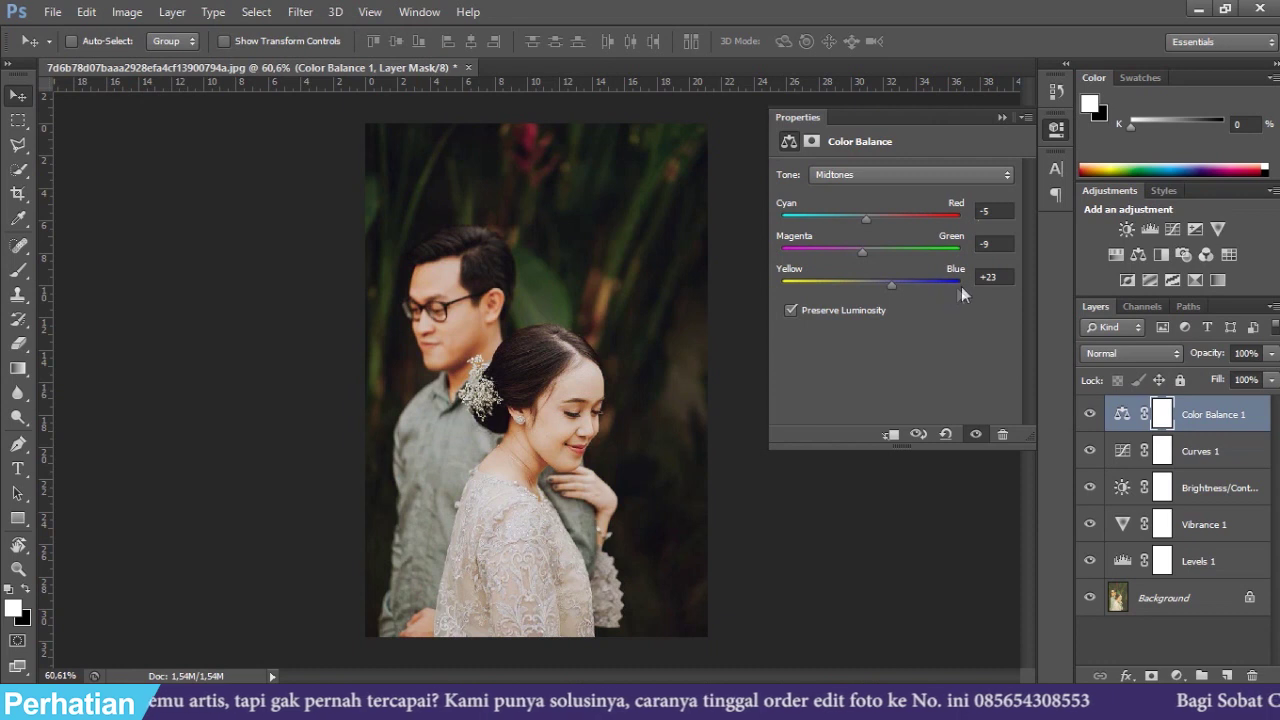
Step: Collapse the Color Balance properties and toggle Color Balance 1 off and on to compare
left_click(1003, 117)
left_click(1090, 414)
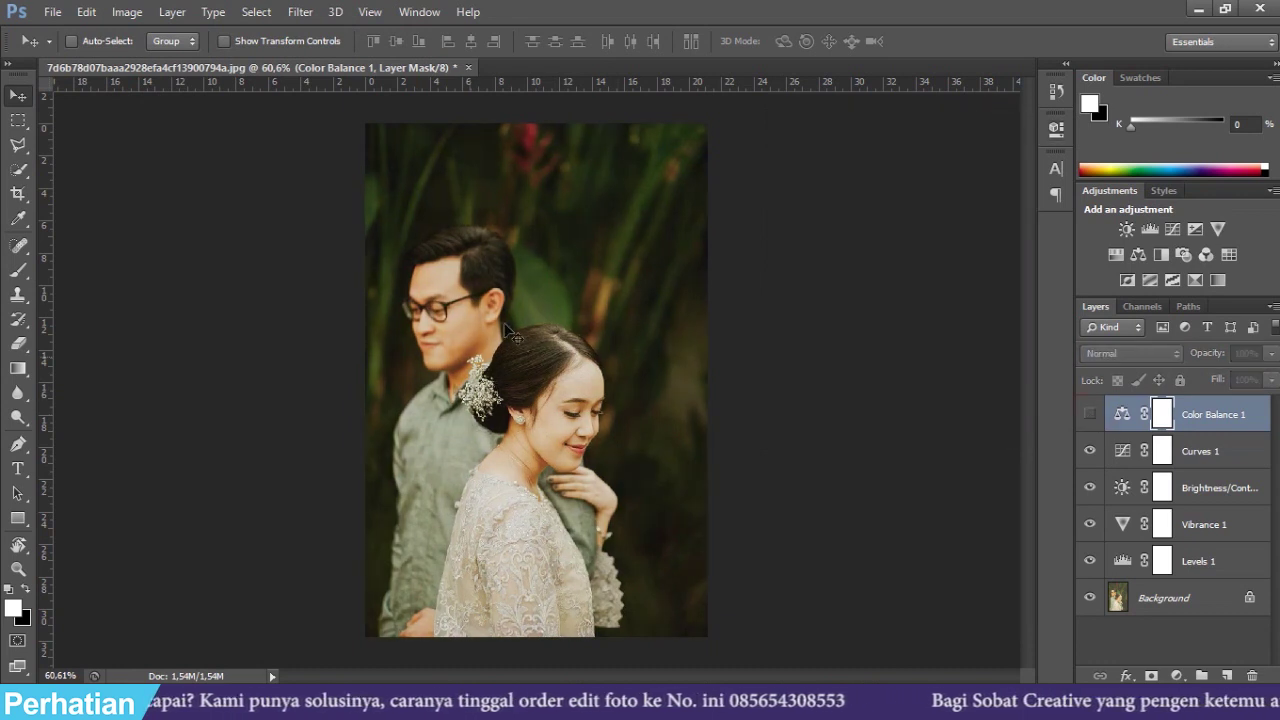
left_click(1090, 414)
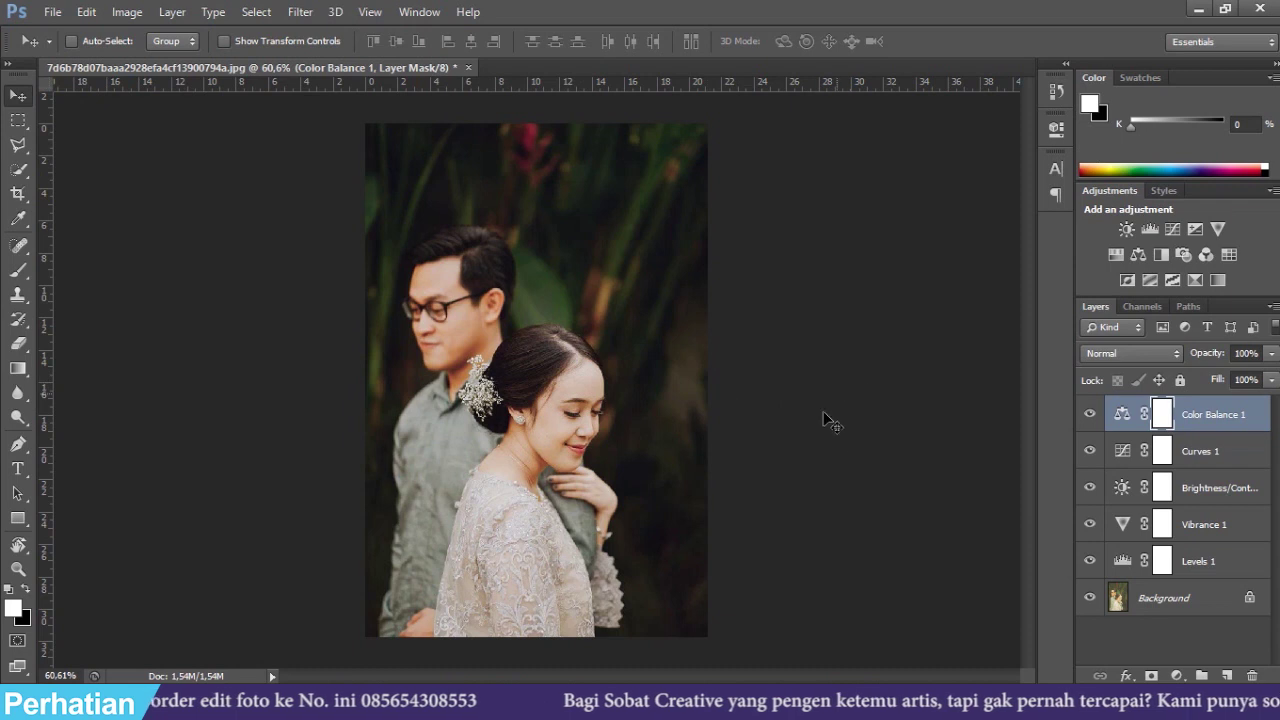
left_click(1179, 672)
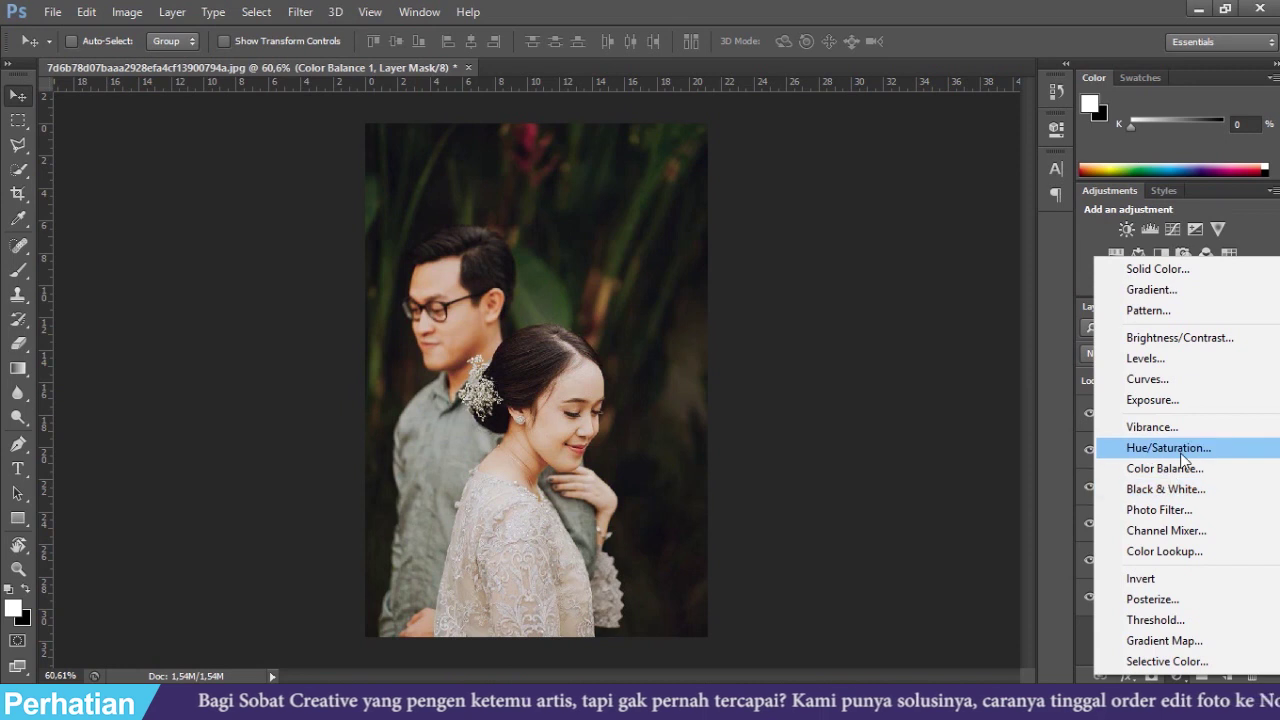
Step: Add a Hue/Saturation layer with Saturation +4 and Lightness -9
left_click(1183, 459)
left_click_drag(897, 282, 901, 289)
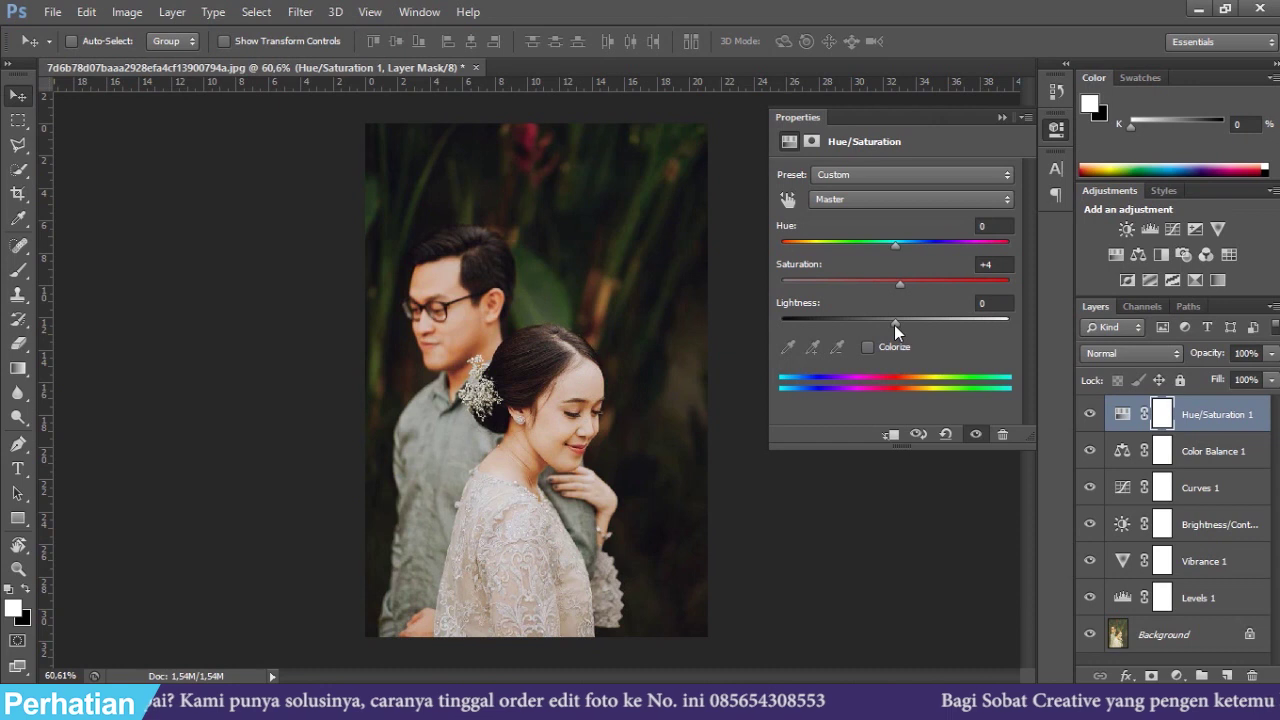
left_click_drag(895, 324, 892, 323)
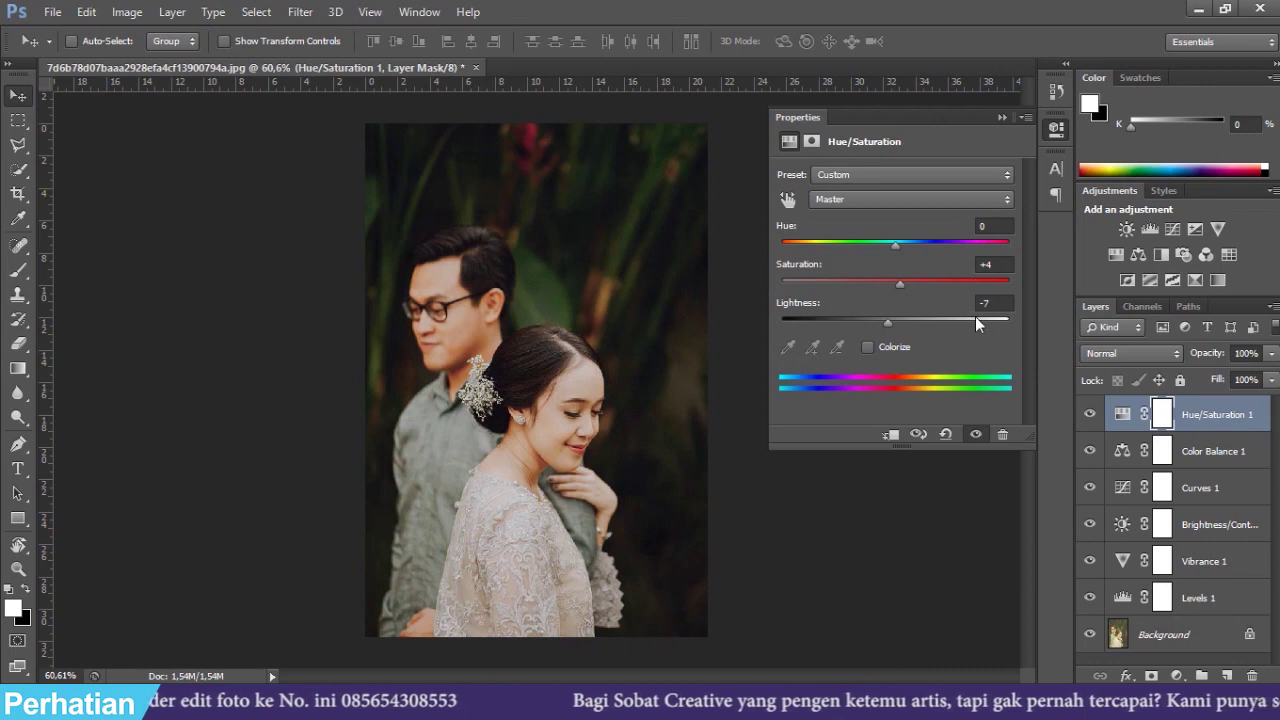
left_click_drag(887, 325, 885, 322)
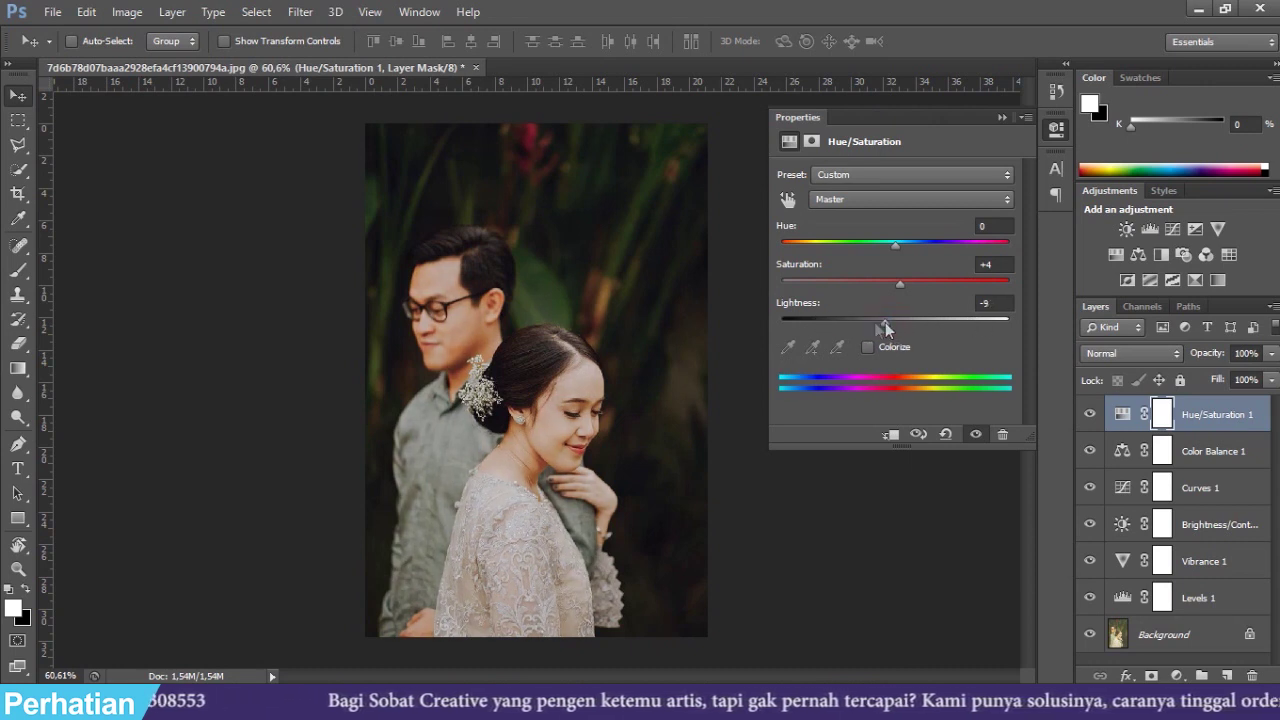
Step: Collapse the Hue/Saturation properties and toggle Hue/Saturation 1 off and on to compare
left_click(1003, 118)
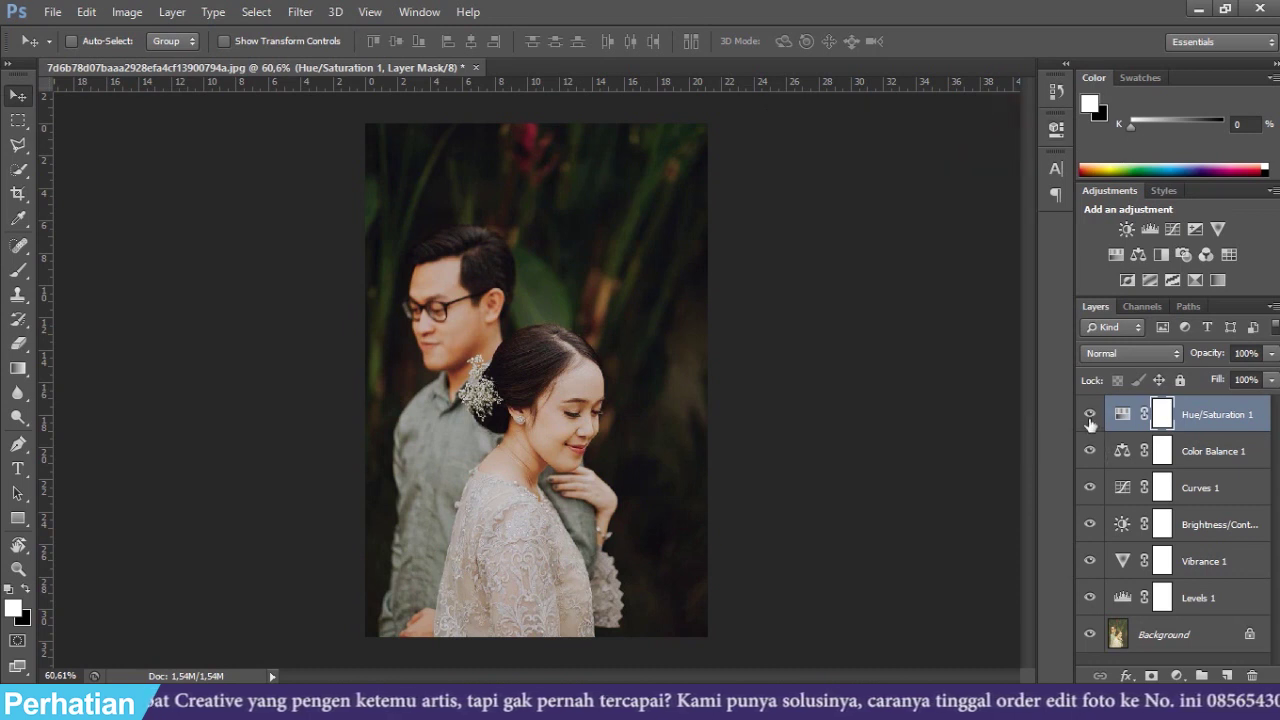
left_click(1090, 416)
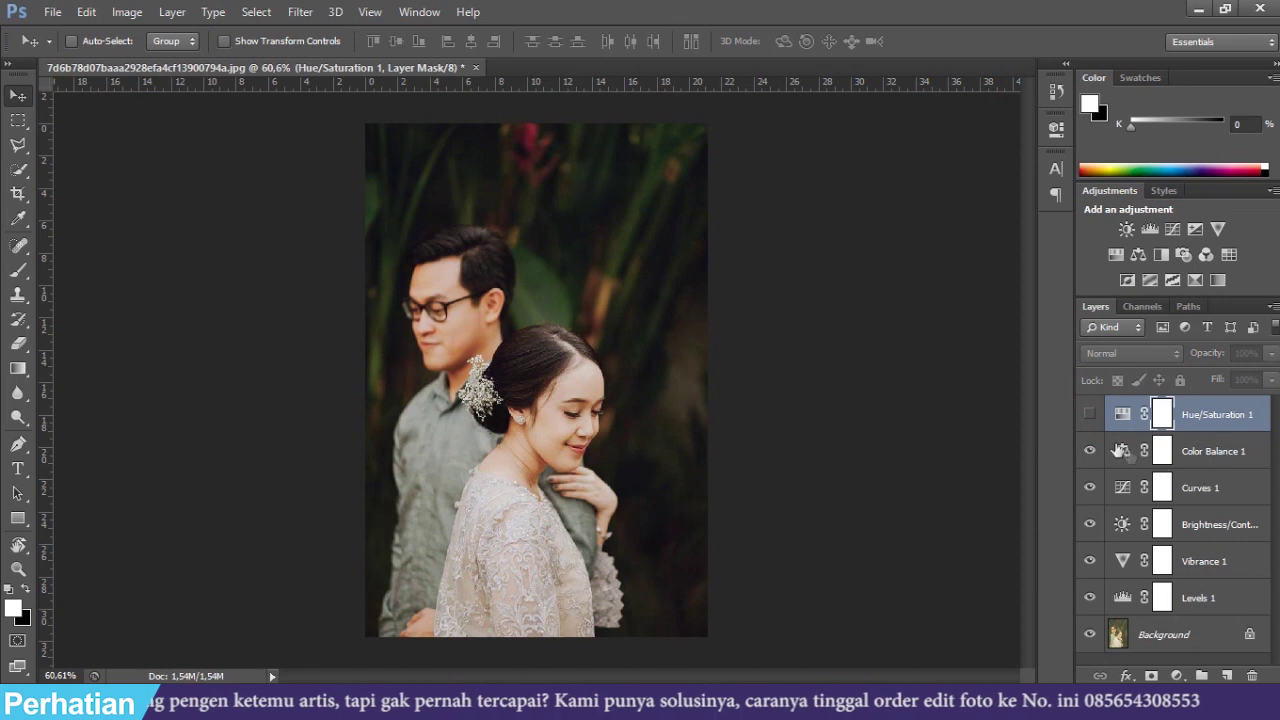
left_click(1090, 414)
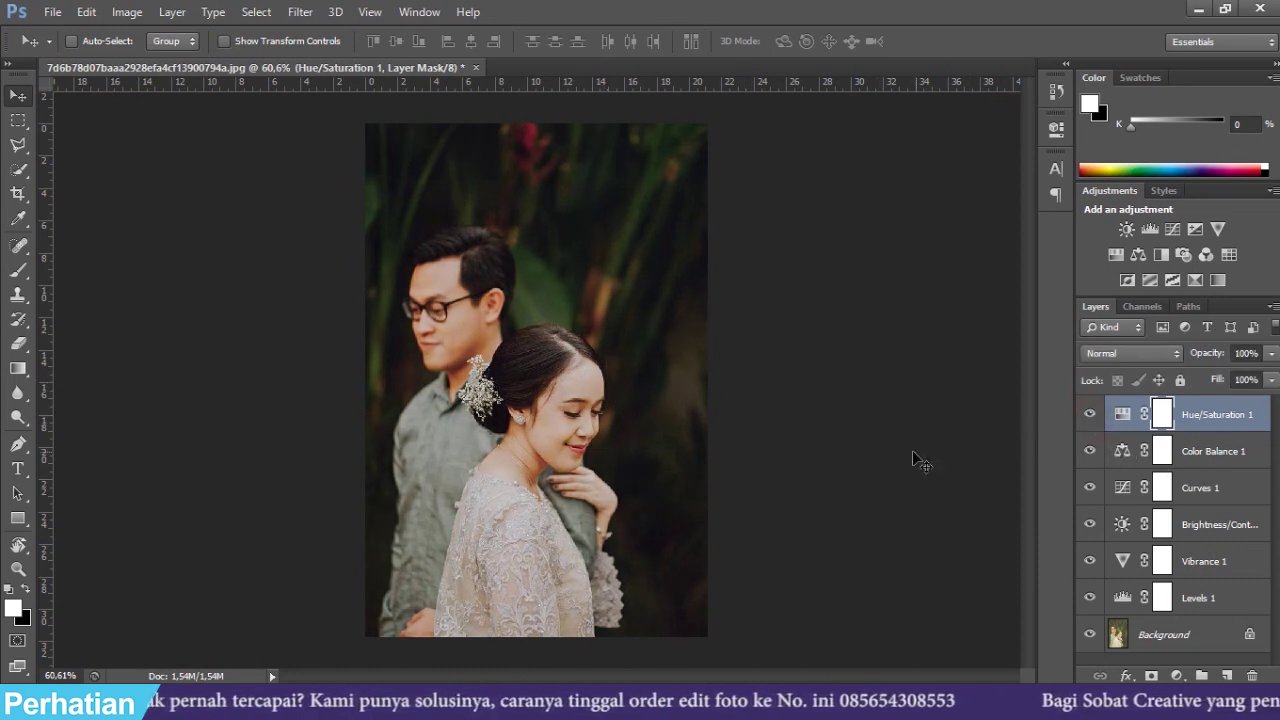
scroll(893, 452, "down", 2)
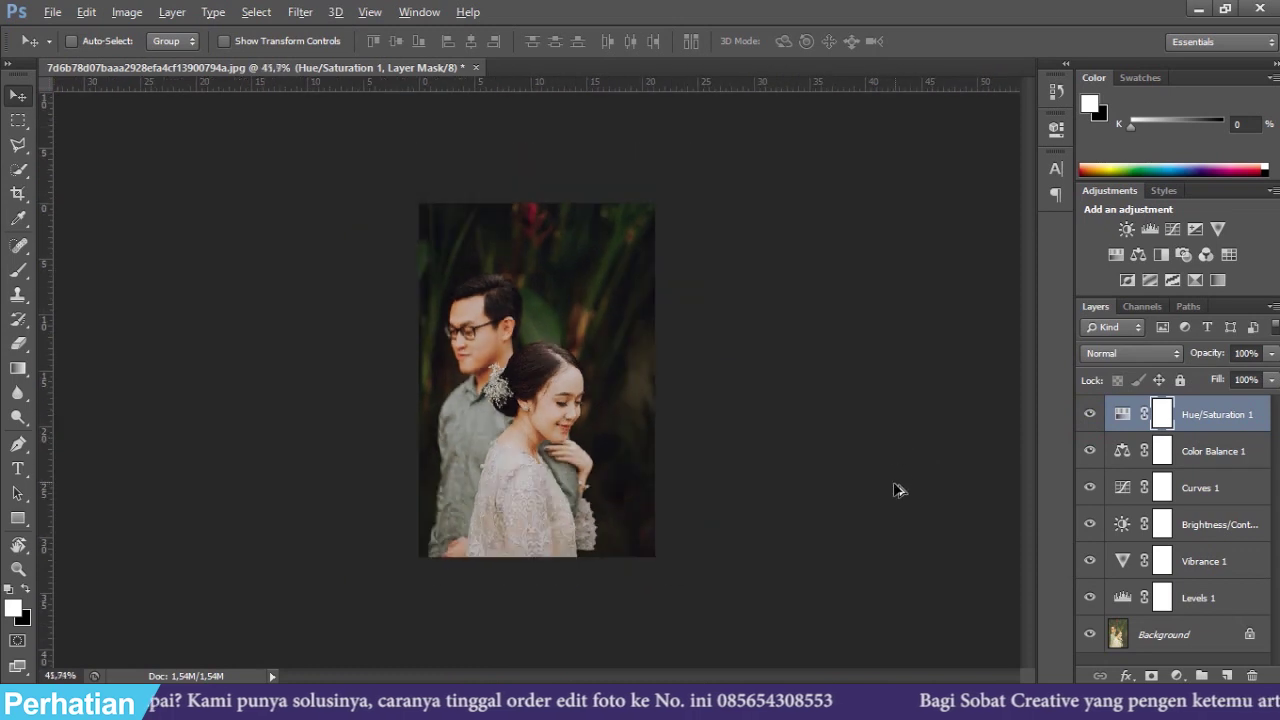
scroll(894, 490, "up", 2)
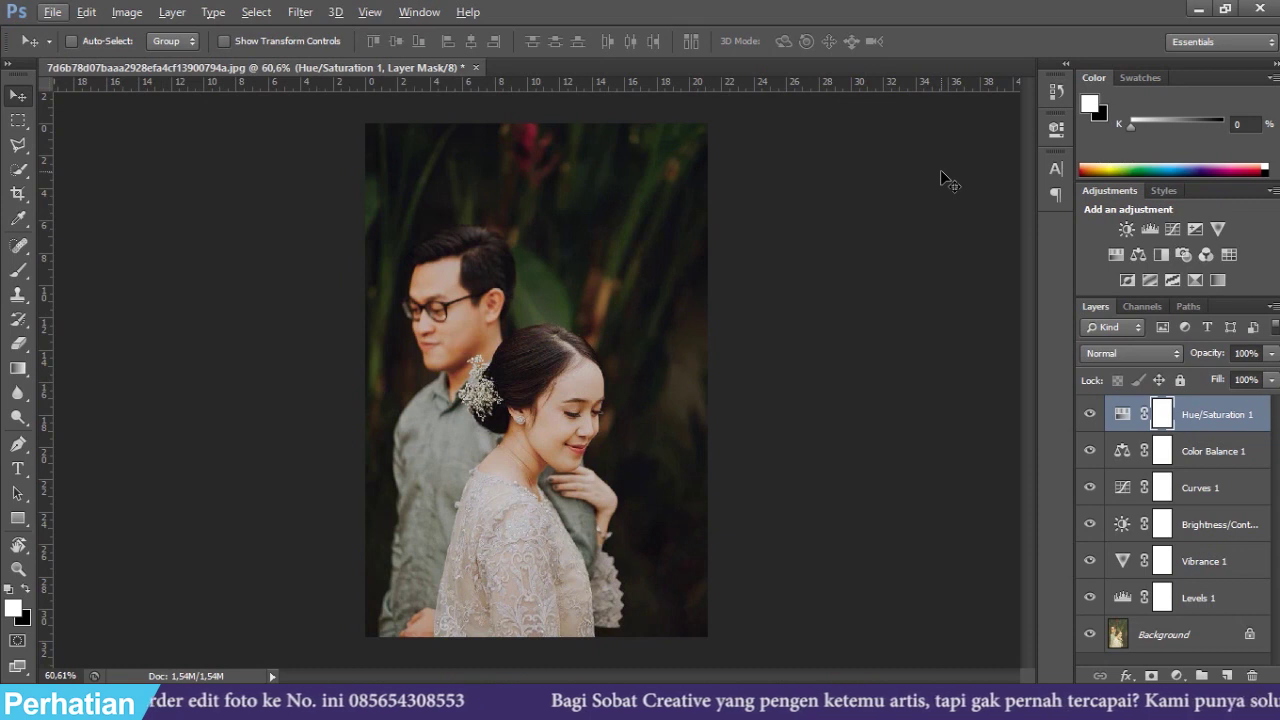
left_click_drag(1090, 414, 1090, 597)
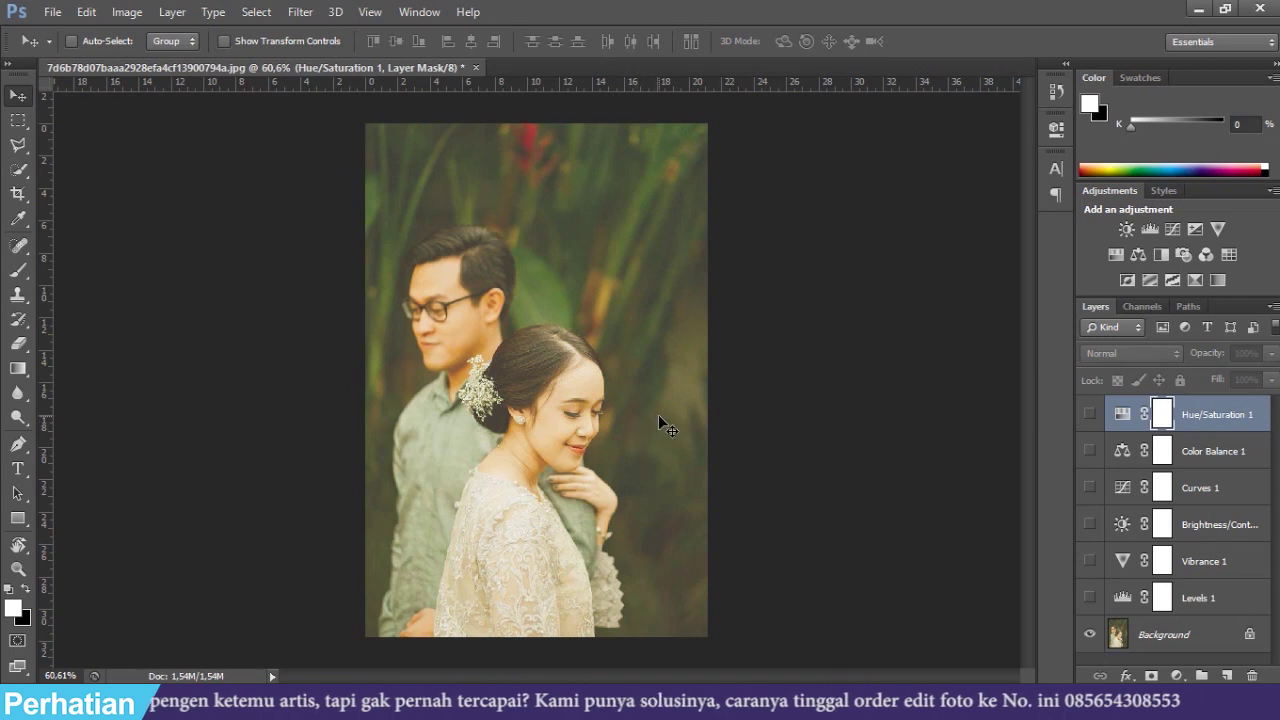
left_click(1090, 597)
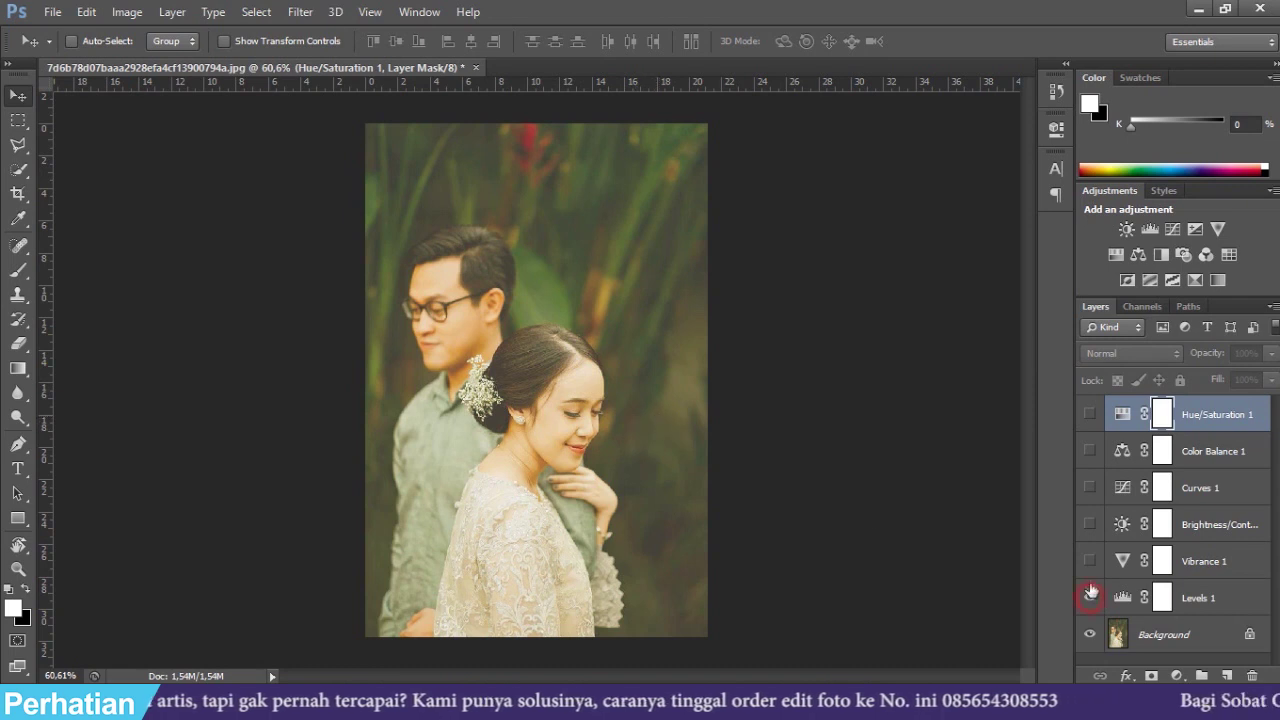
left_click_drag(1090, 597, 1090, 414)
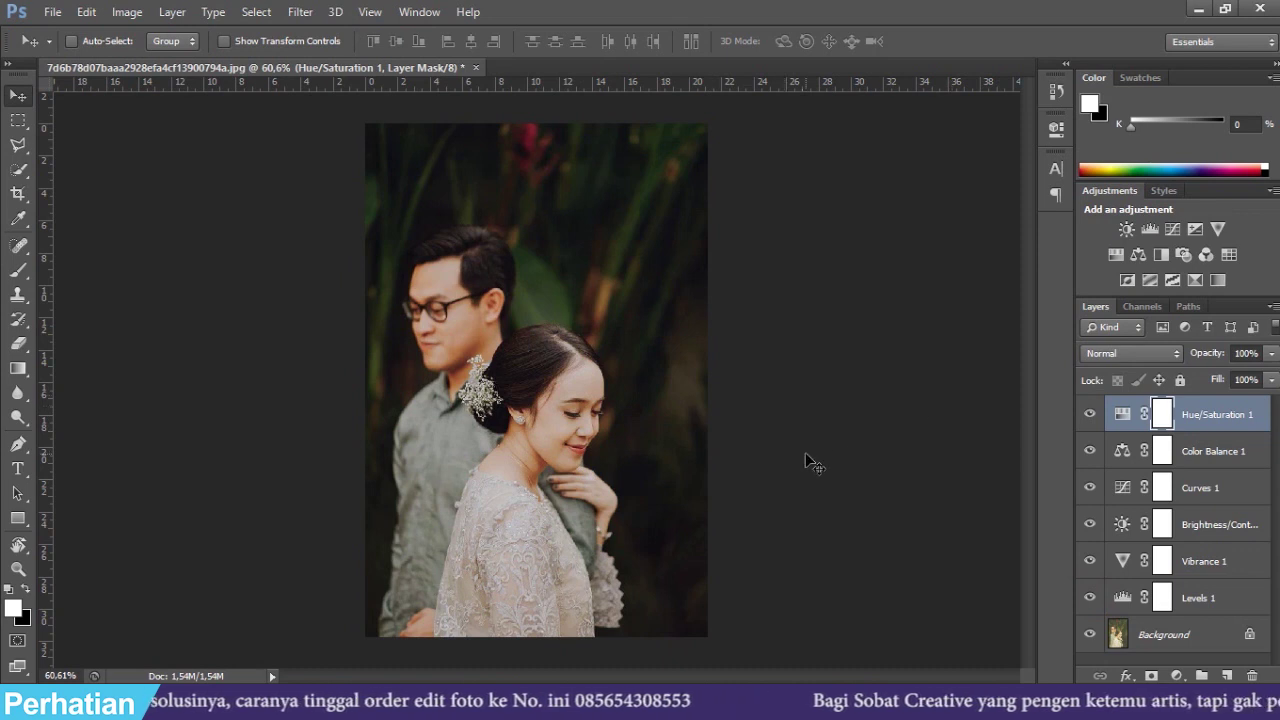
key("ctrl+minus")
scroll(857, 488, "up", 2)
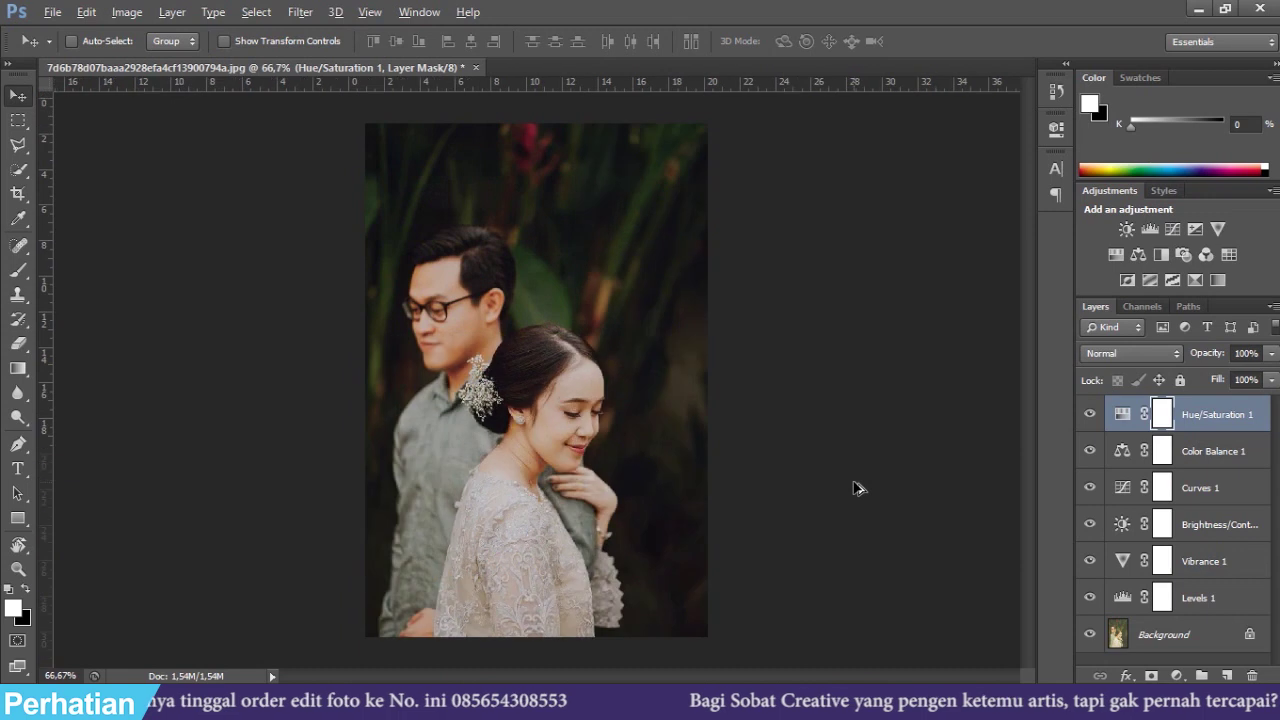
scroll(860, 491, "up", 2)
scroll(858, 489, "down", 1)
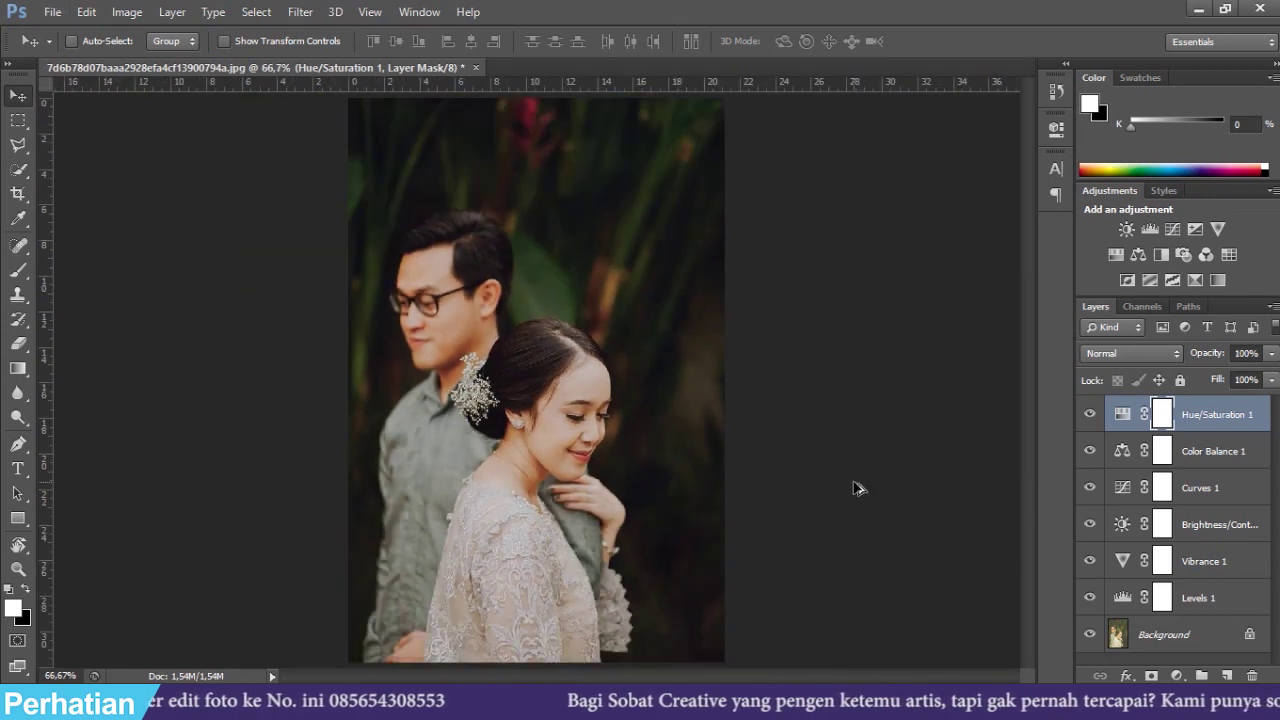
scroll(857, 488, "down", 1)
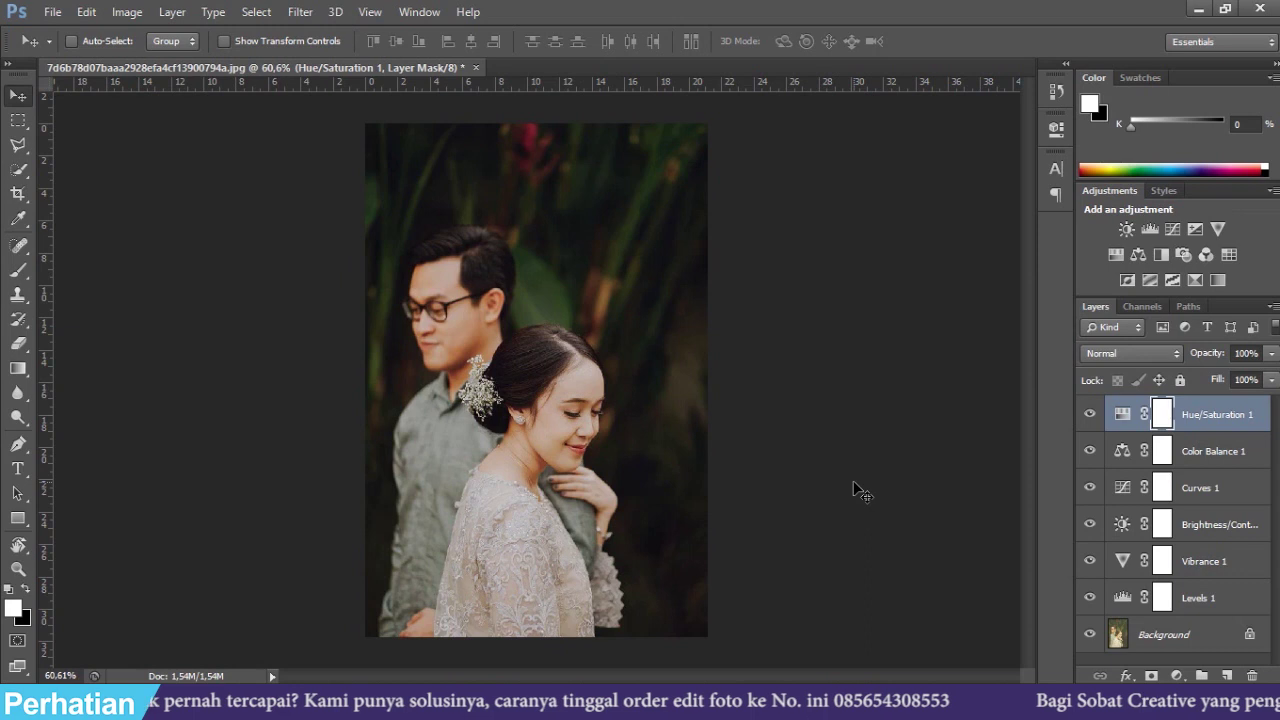
scroll(937, 484, "up", 1)
scroll(937, 484, "up", 1)
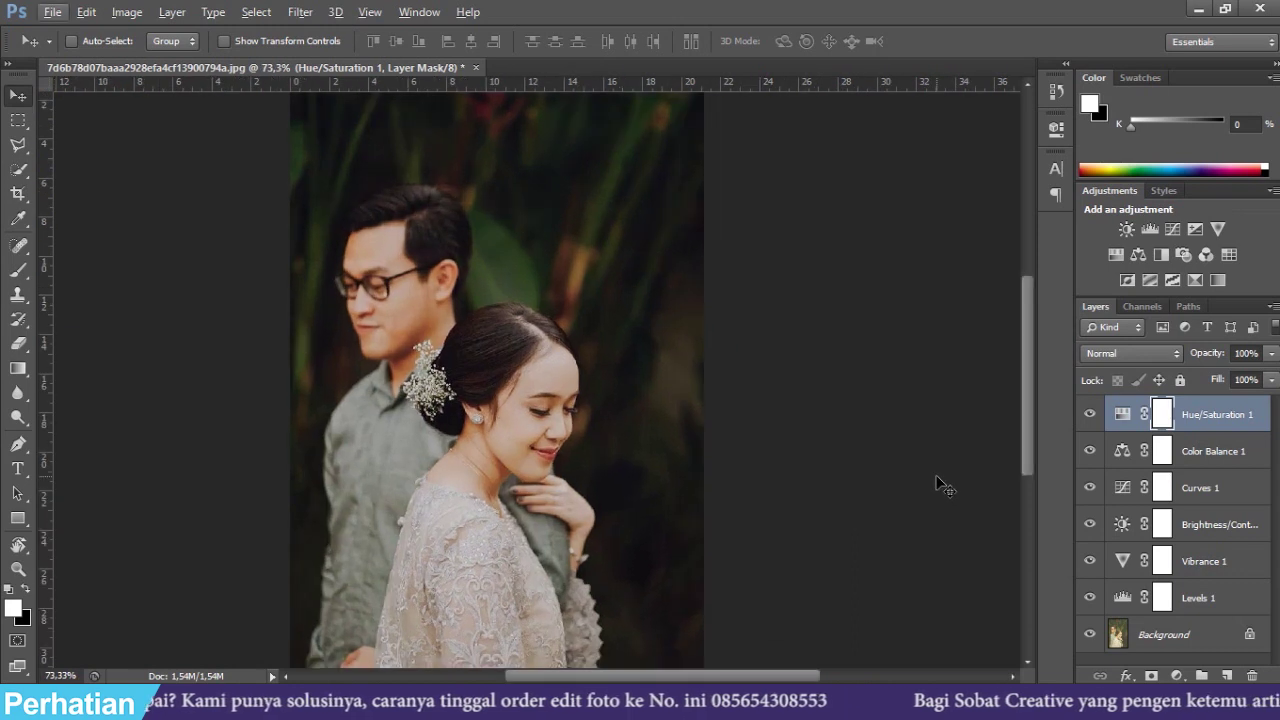
scroll(940, 484, "down", 1)
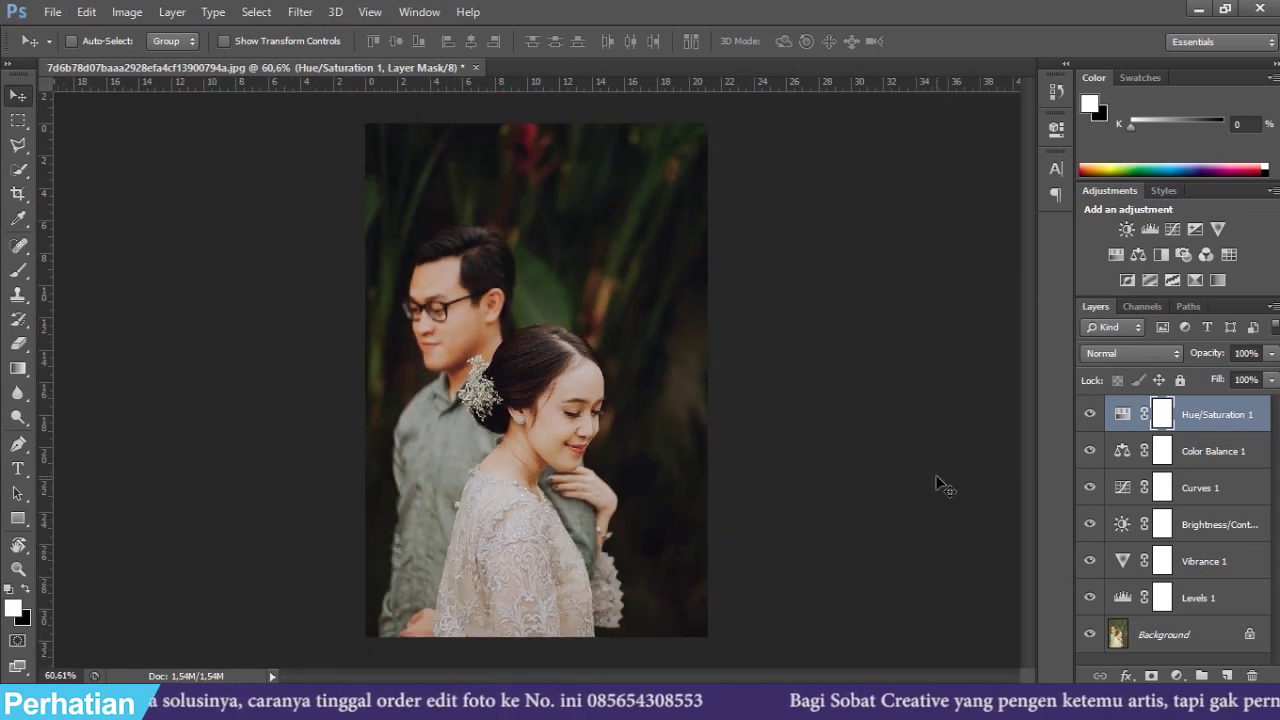